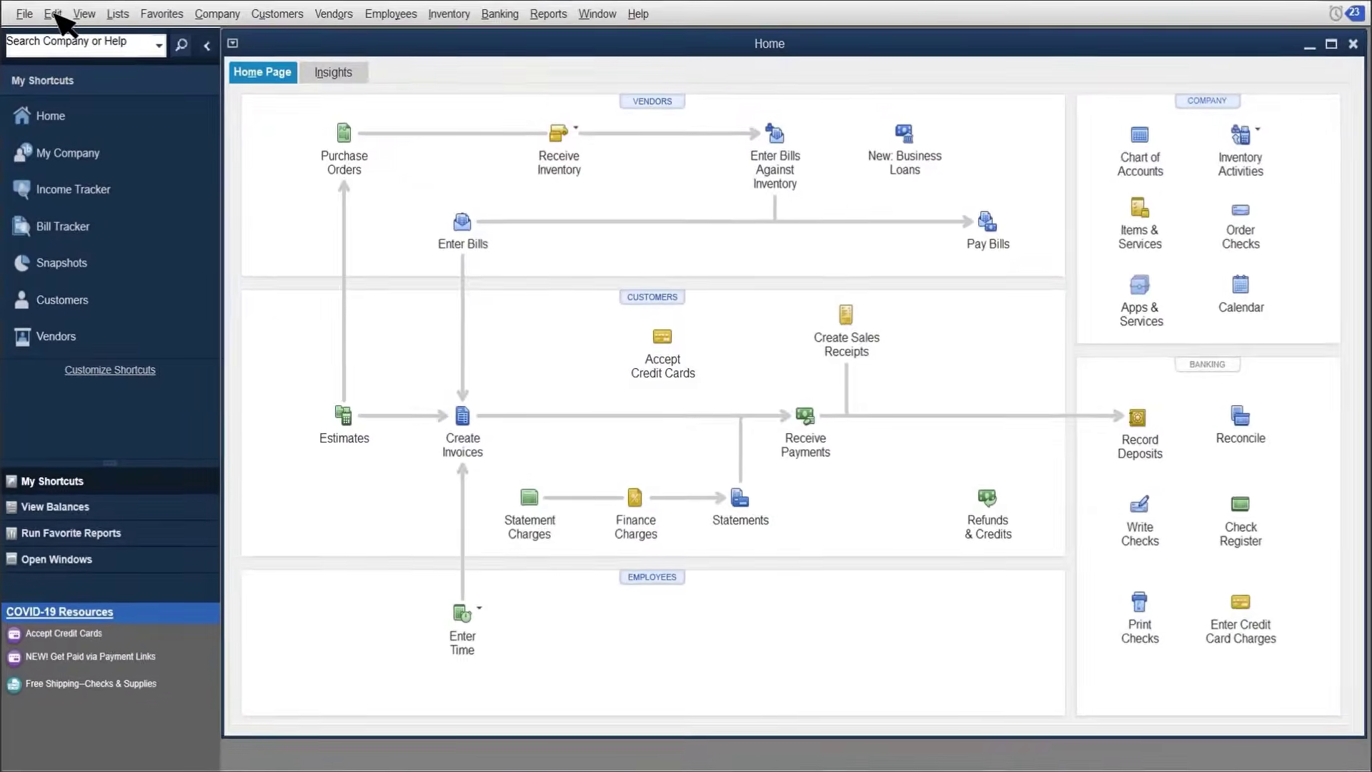
In Sales Tax company preferences, set 'Do you charge sales tax?' to Yes
click(146, 69)
click(97, 279)
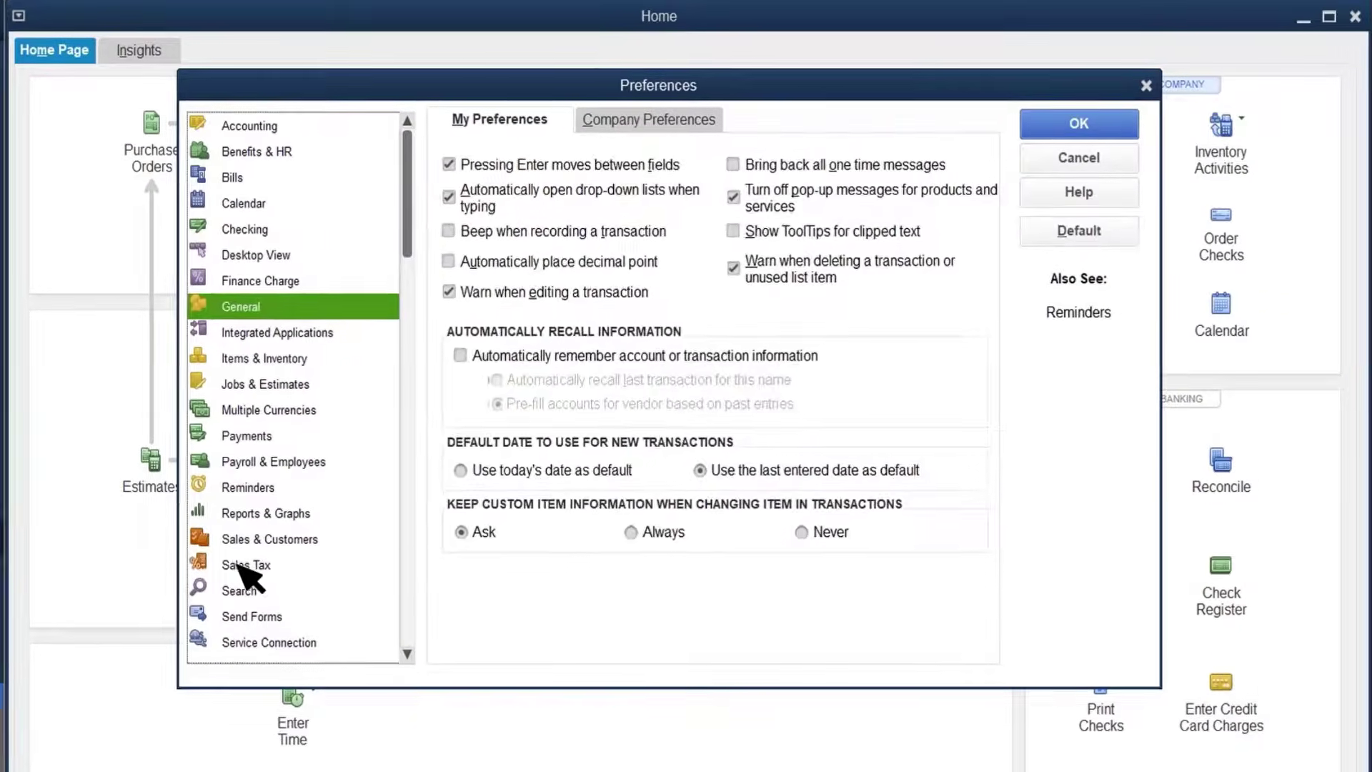
click(418, 504)
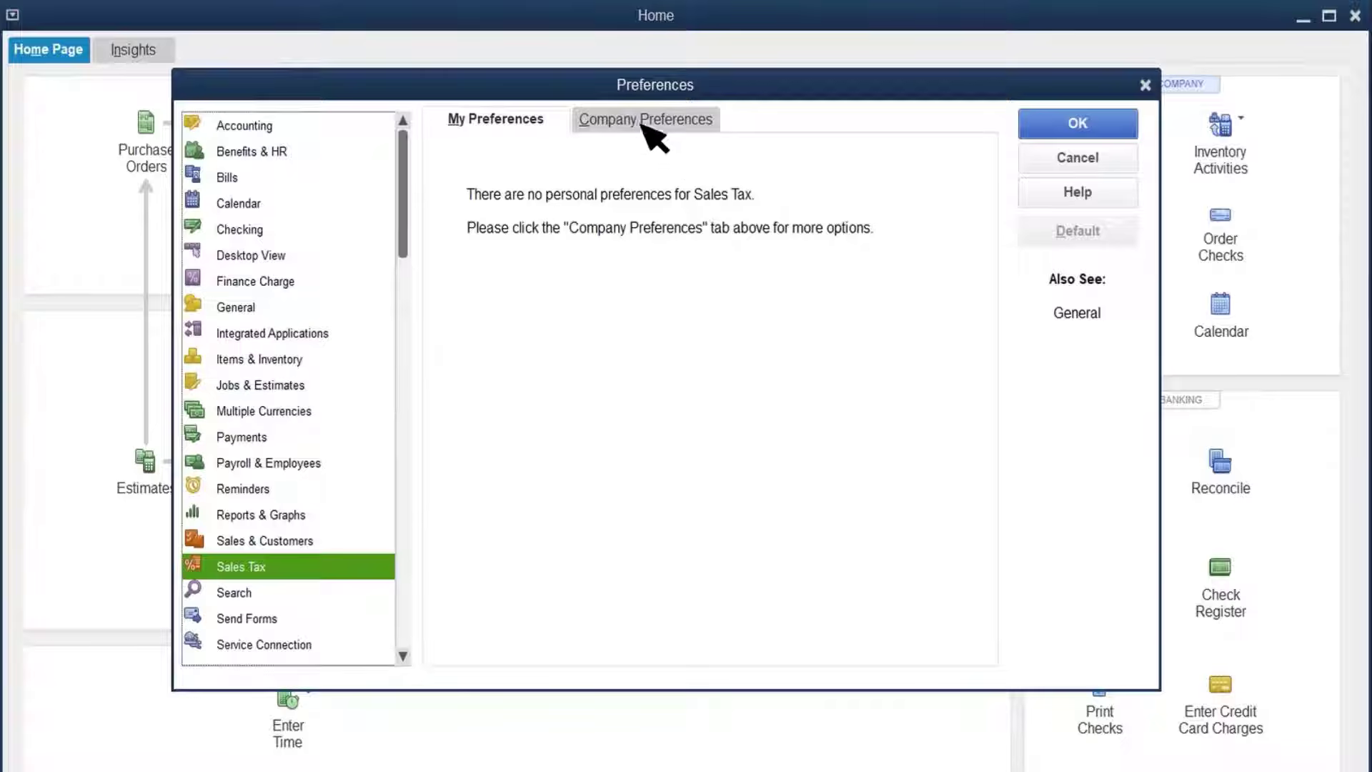
click(650, 118)
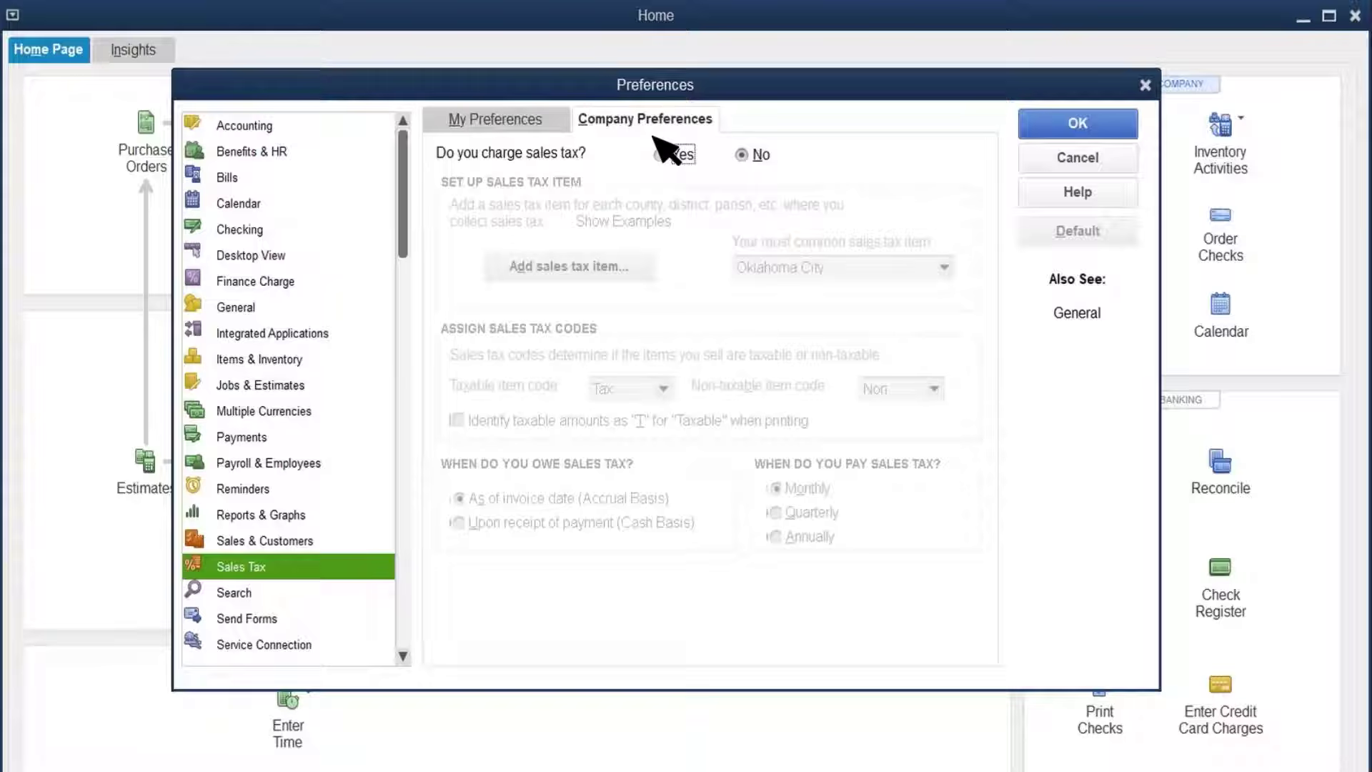
click(679, 154)
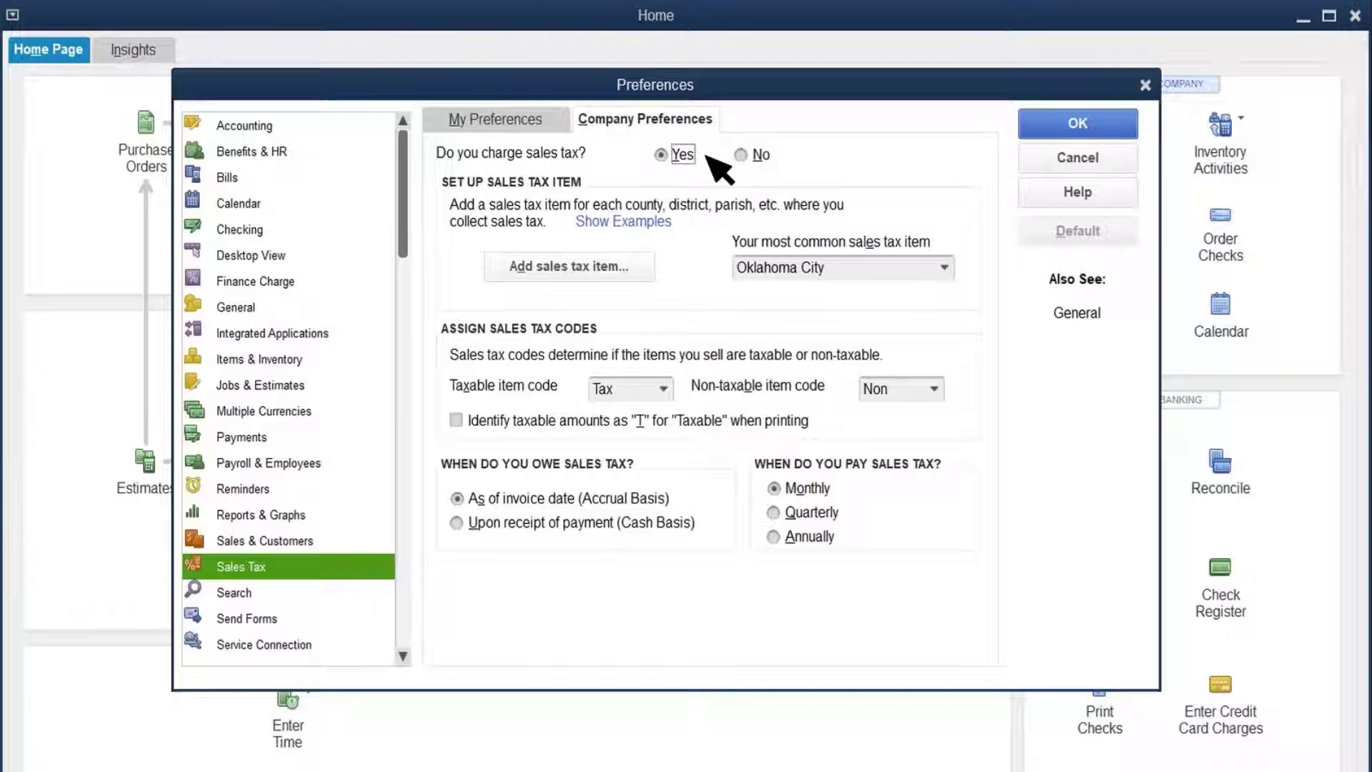
Start a new Texas State sales tax item with a 6.25% tax rate
click(600, 268)
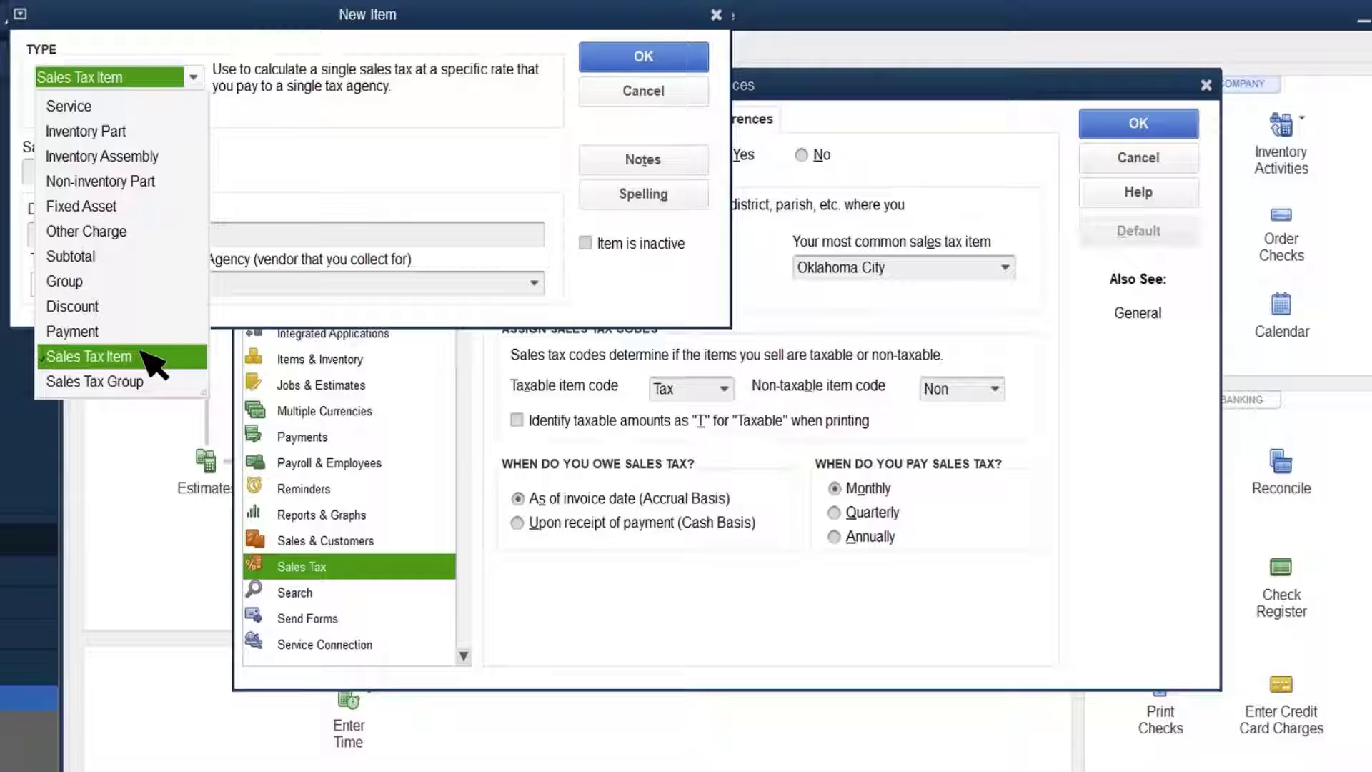
click(109, 357)
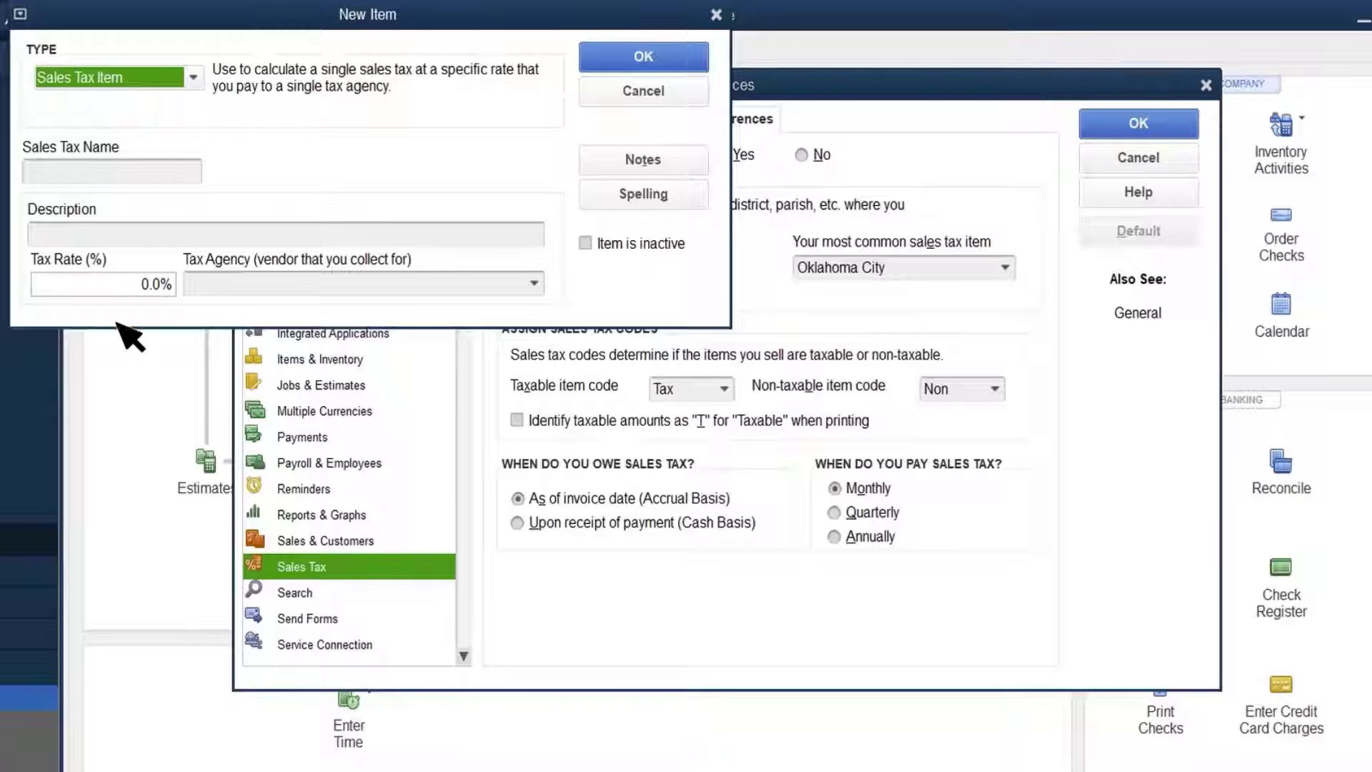
click(161, 170)
text(Texas State)
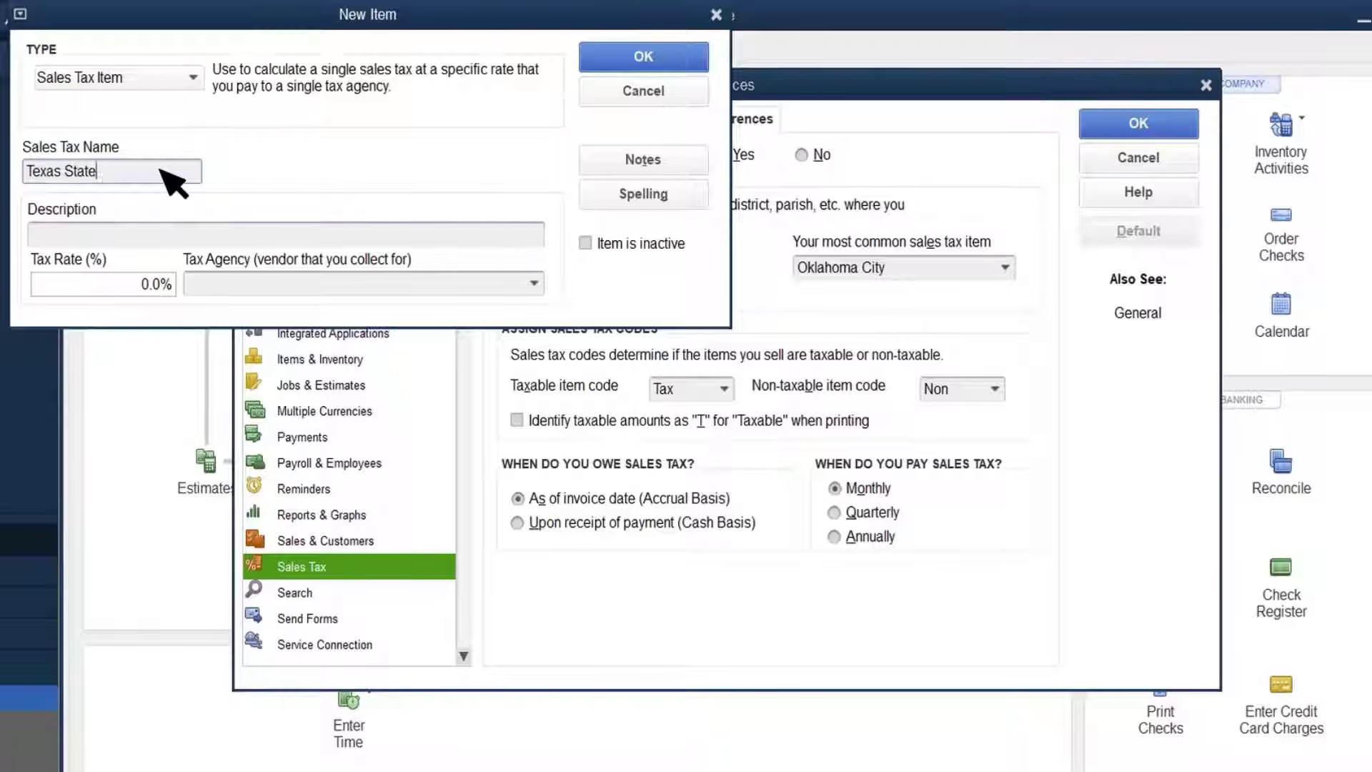
key(Tab)
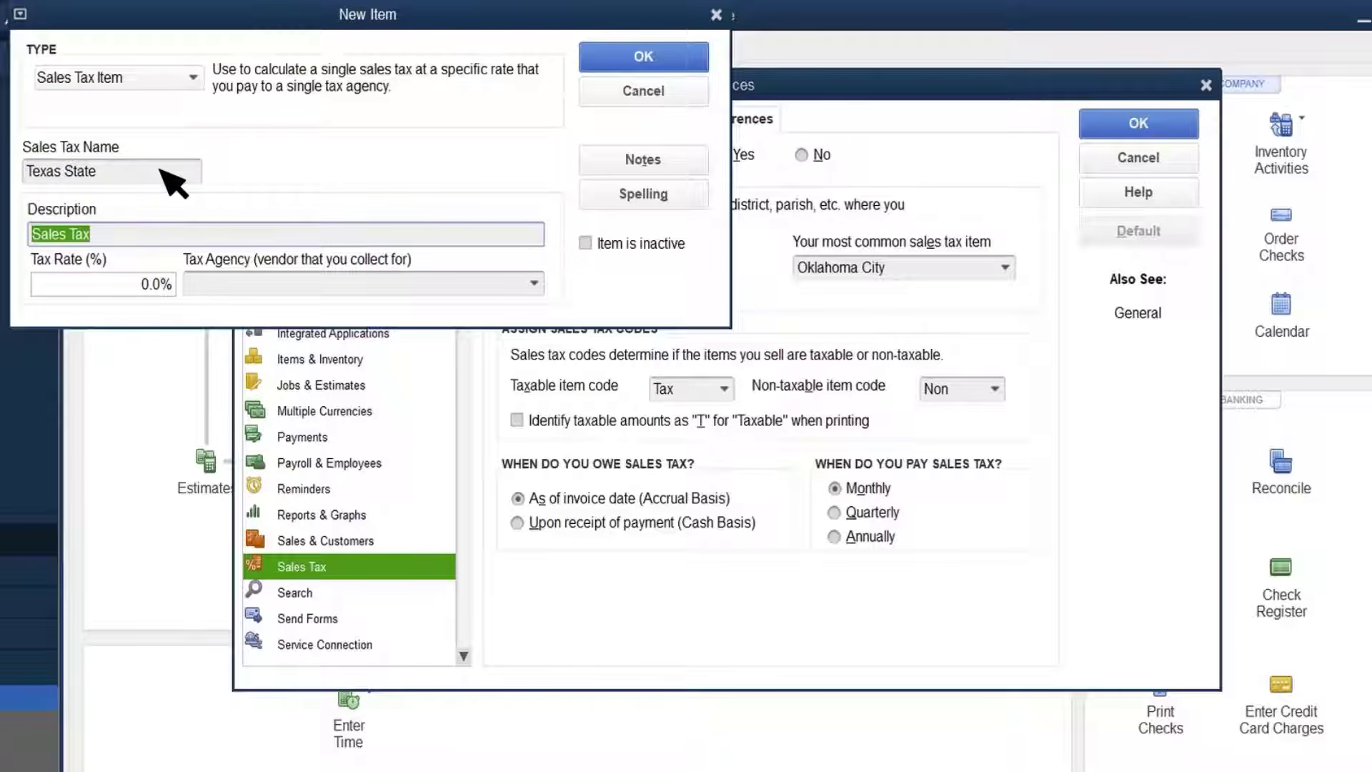
click(109, 283)
text(6.)
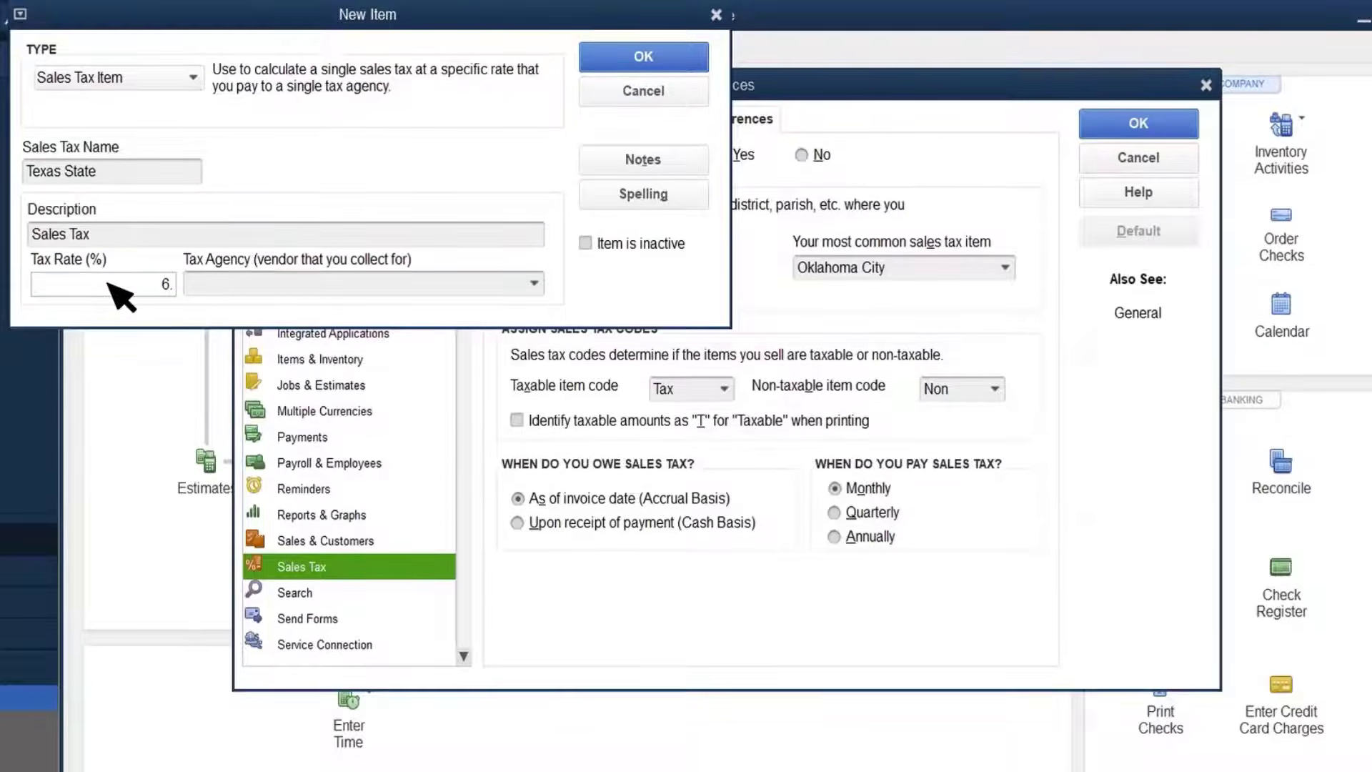
text(25)
key(Tab)
Set State Of Texas as the item's tax agency and save it
click(534, 282)
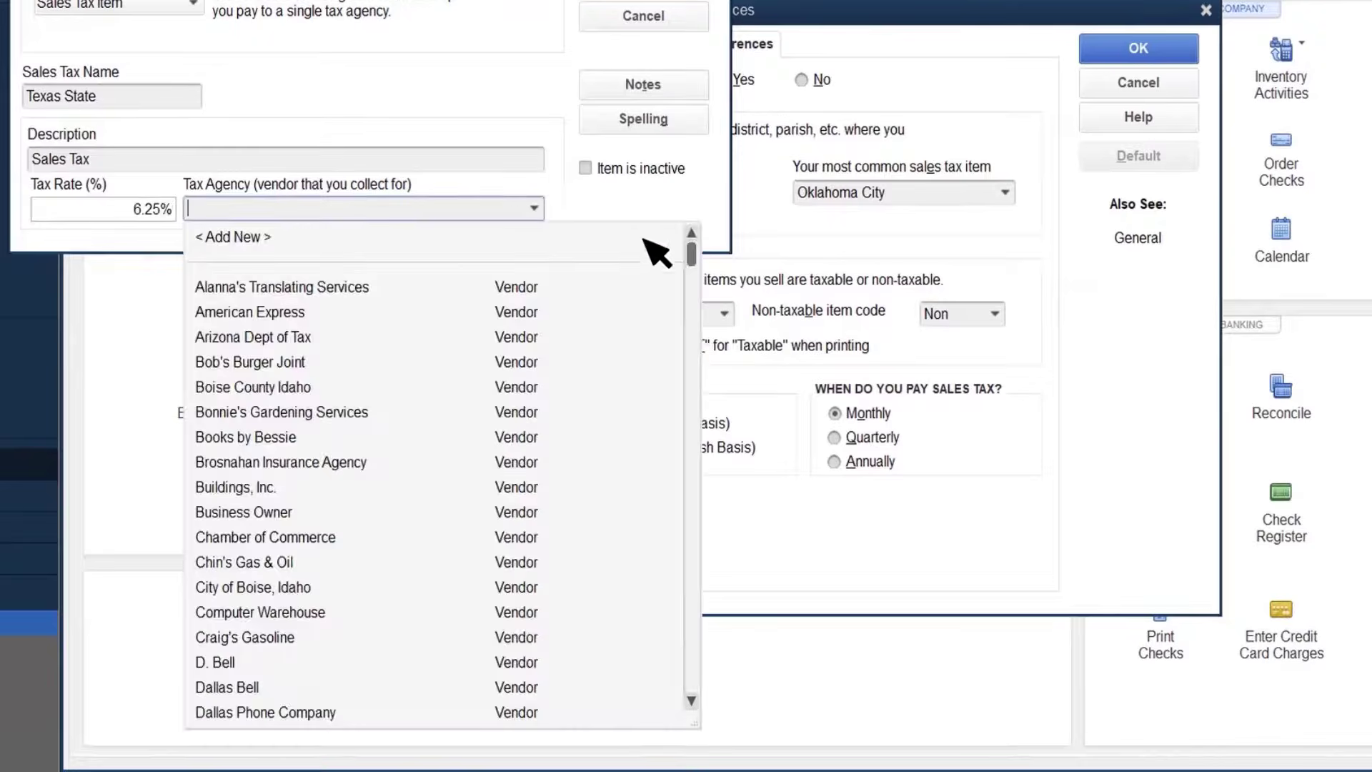
drag(691, 254, 675, 679)
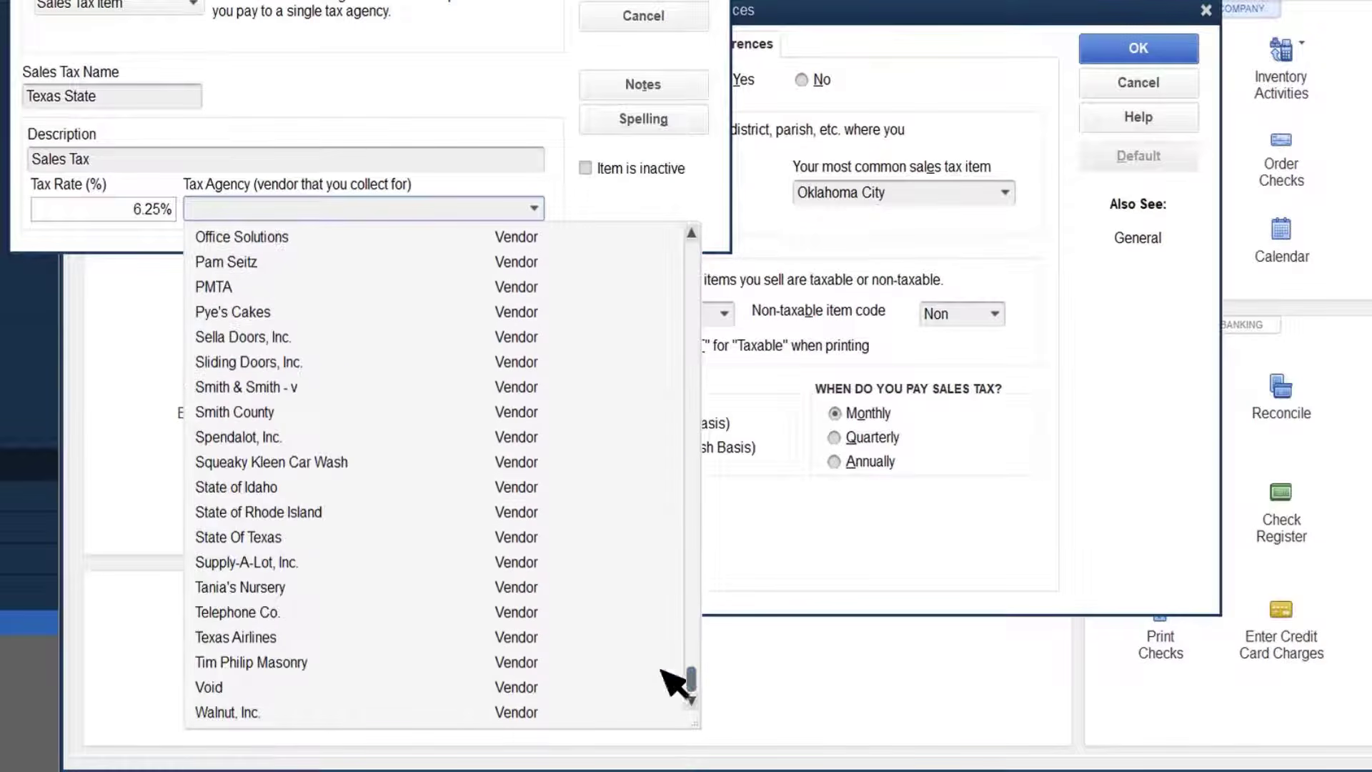
click(268, 537)
click(534, 208)
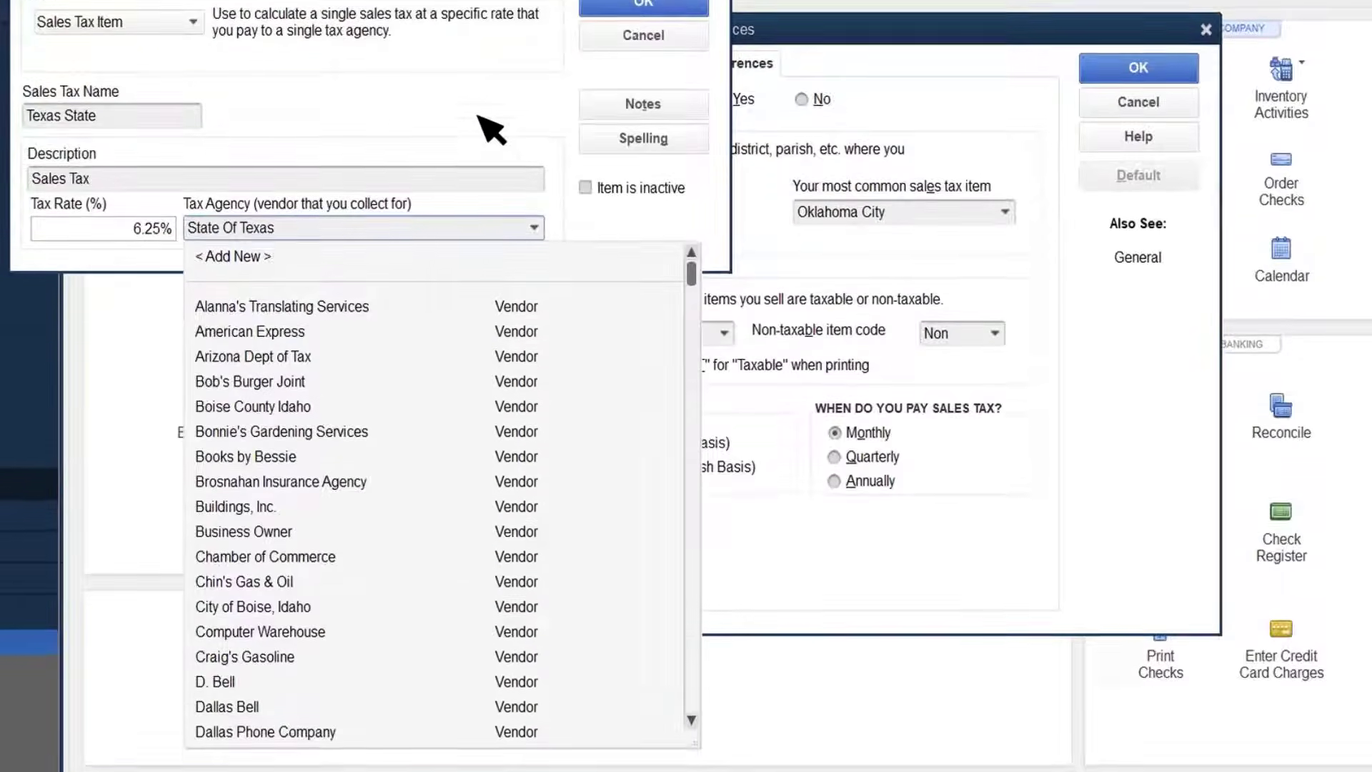
click(646, 55)
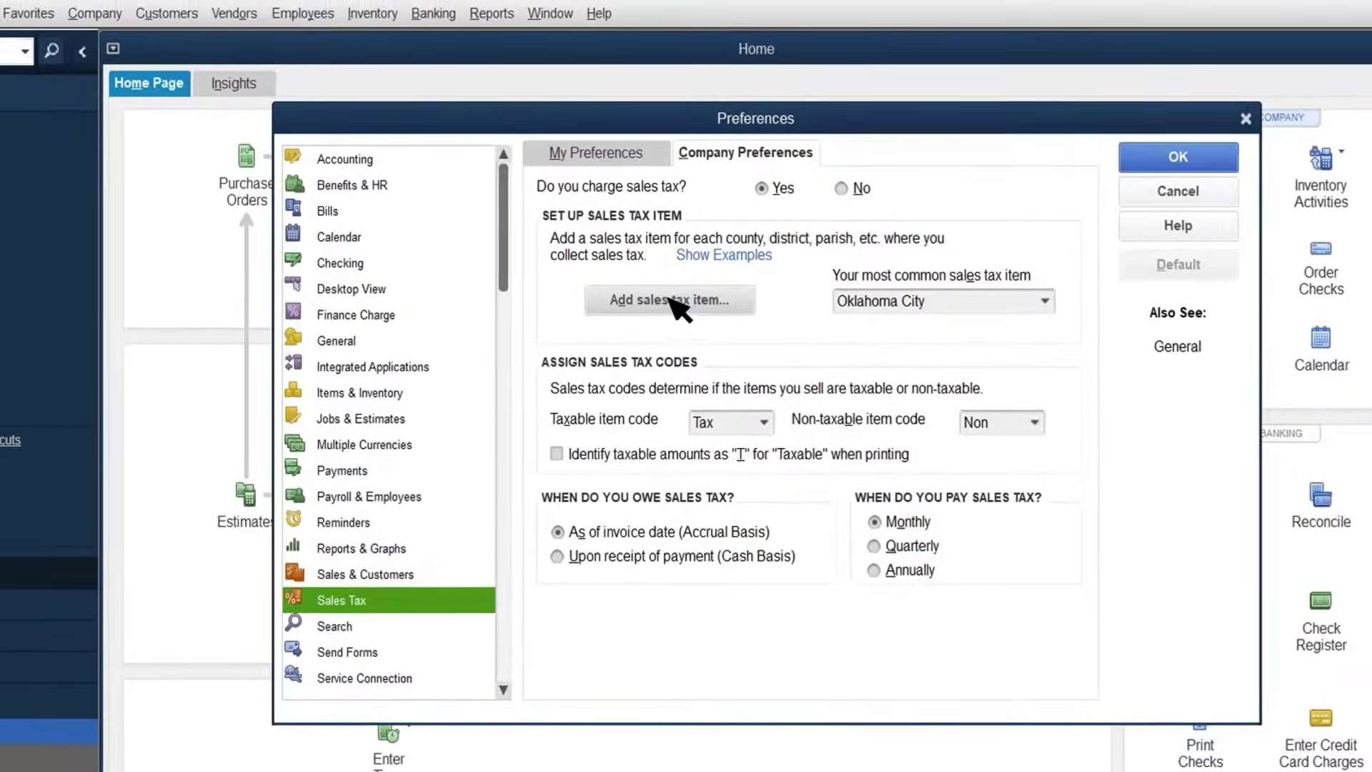
Create a Dallas City sales tax item at 1.0% paid to State Of Texas
click(643, 267)
click(93, 355)
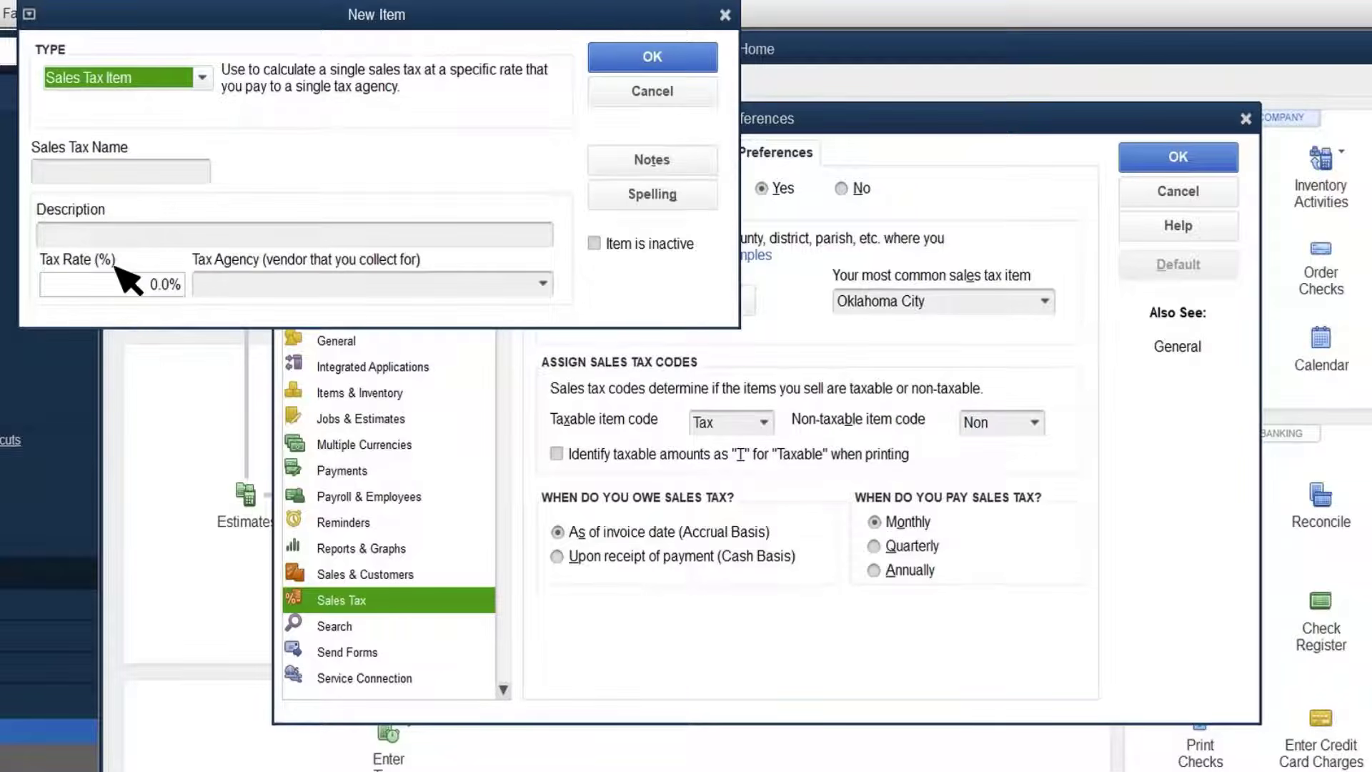
click(136, 172)
text(Dallas City)
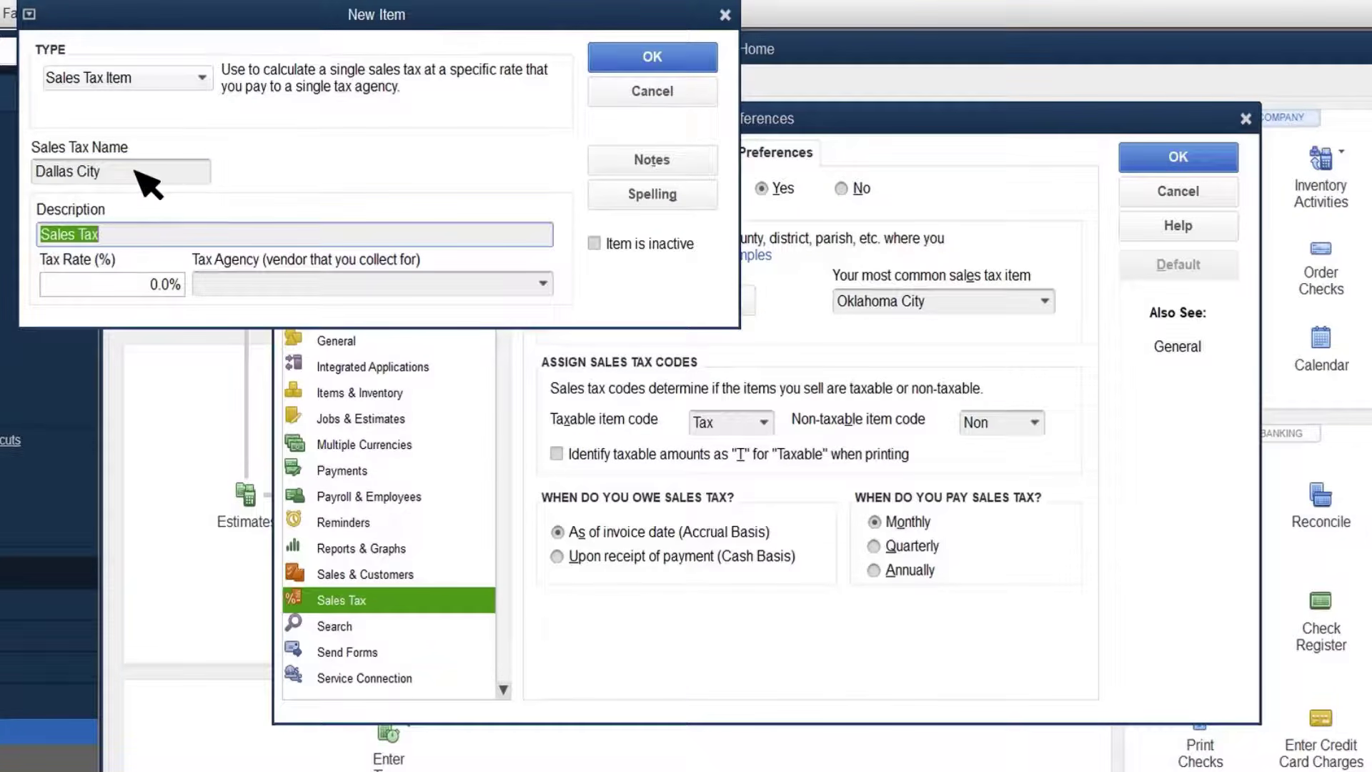
key(Tab)
click(136, 286)
text(1.0%)
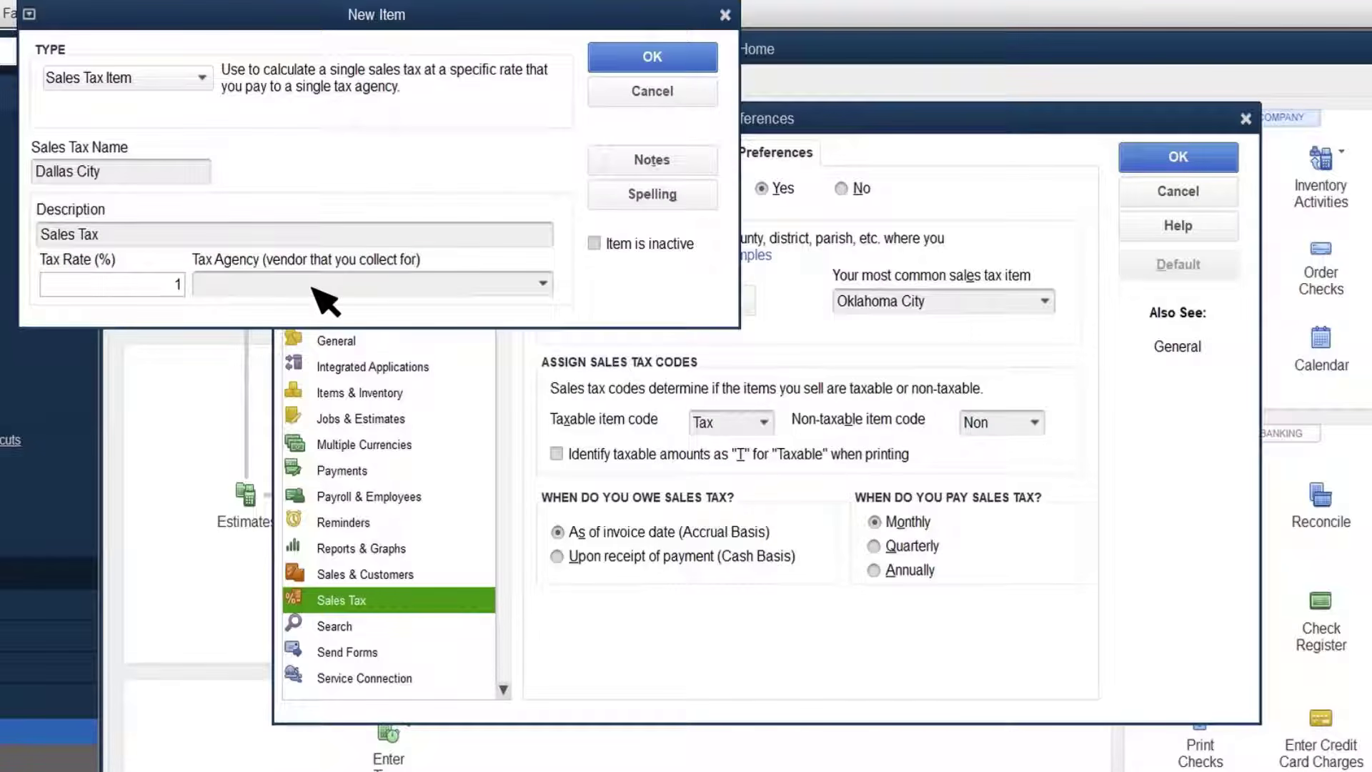
click(351, 288)
text(State of Idaho)
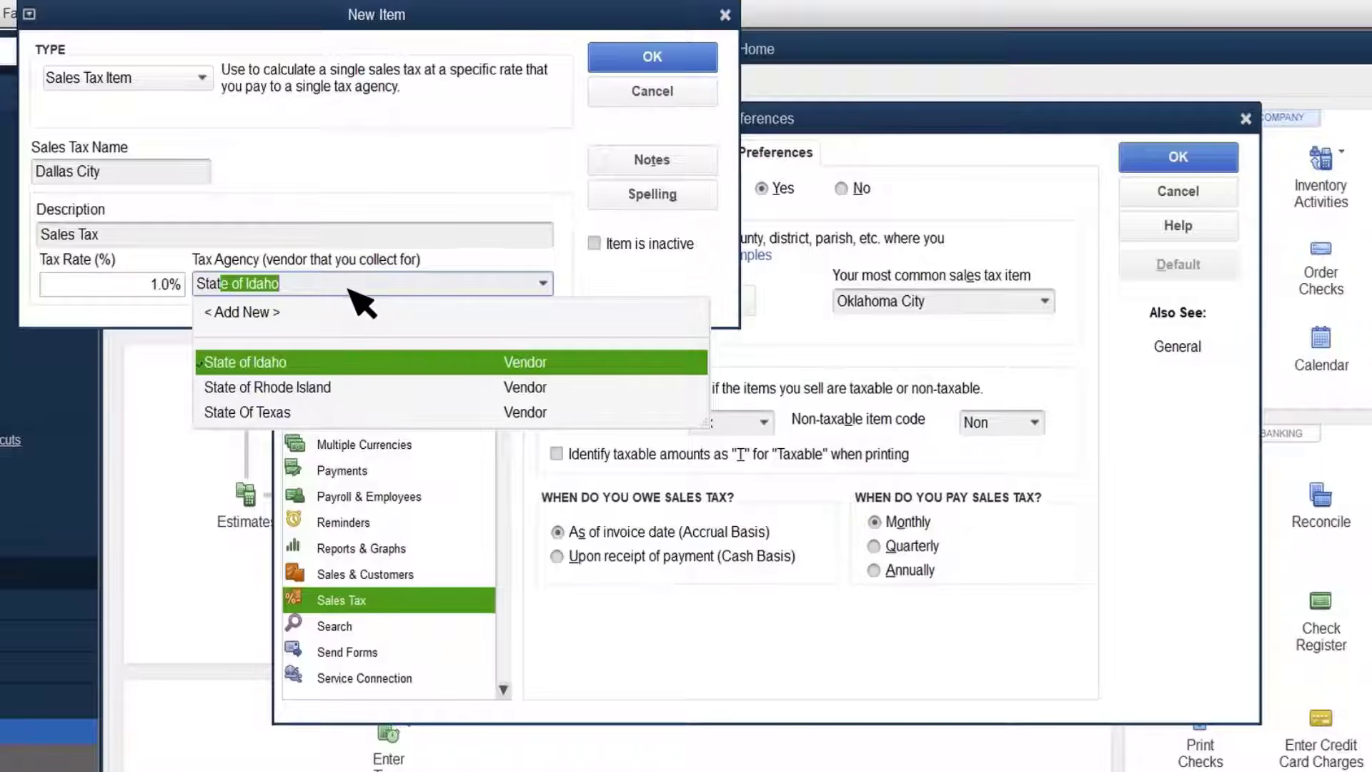
click(292, 412)
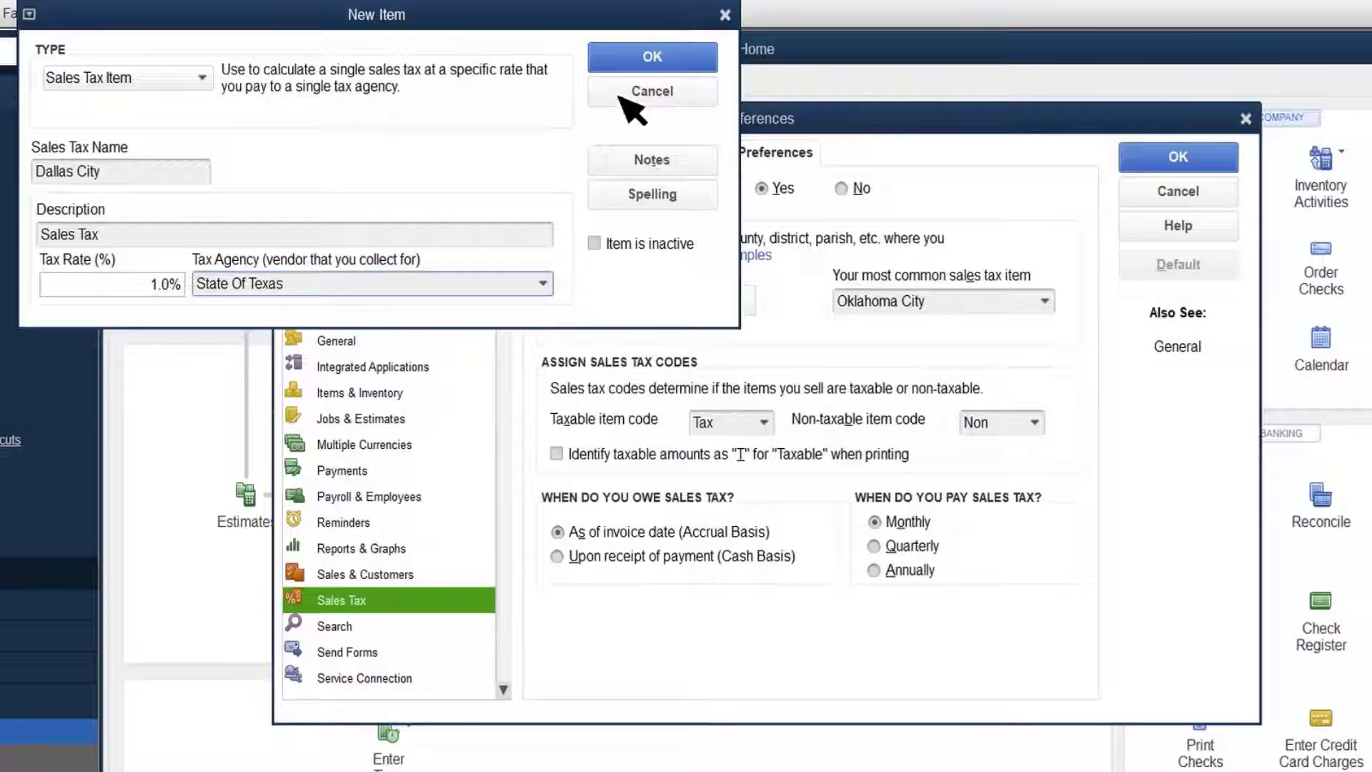
click(668, 61)
Enter a Dallas Special Rate sales tax item at 1% with State Of Texas as agency
click(669, 300)
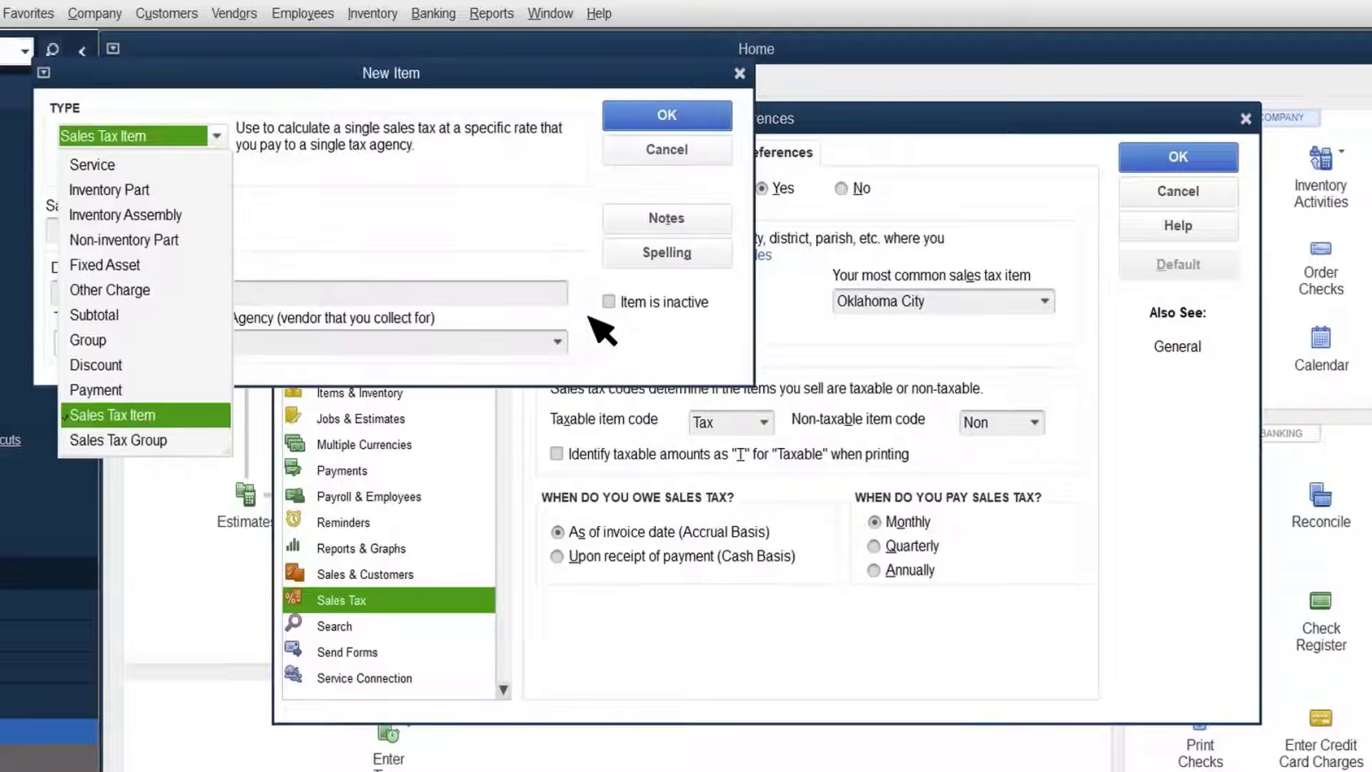
click(154, 413)
click(187, 232)
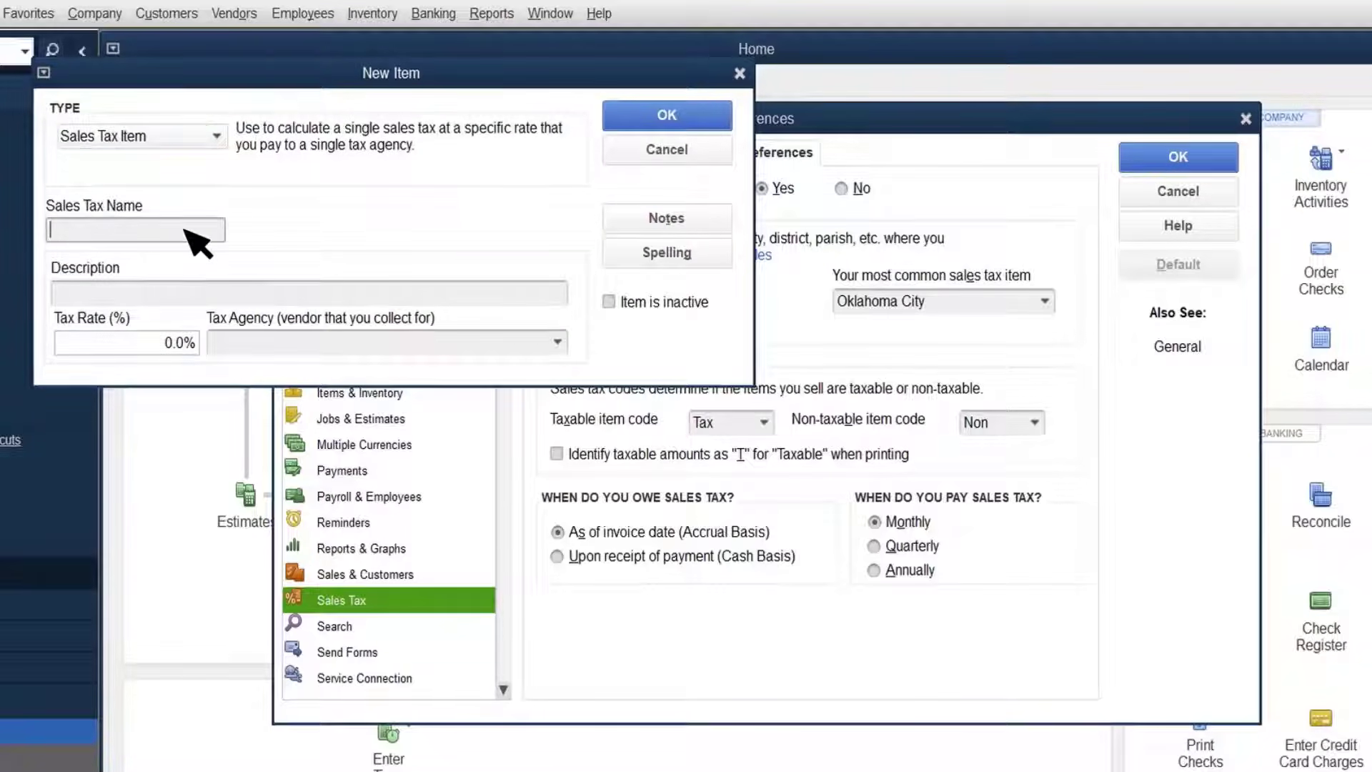
text(Dallas Special Rate)
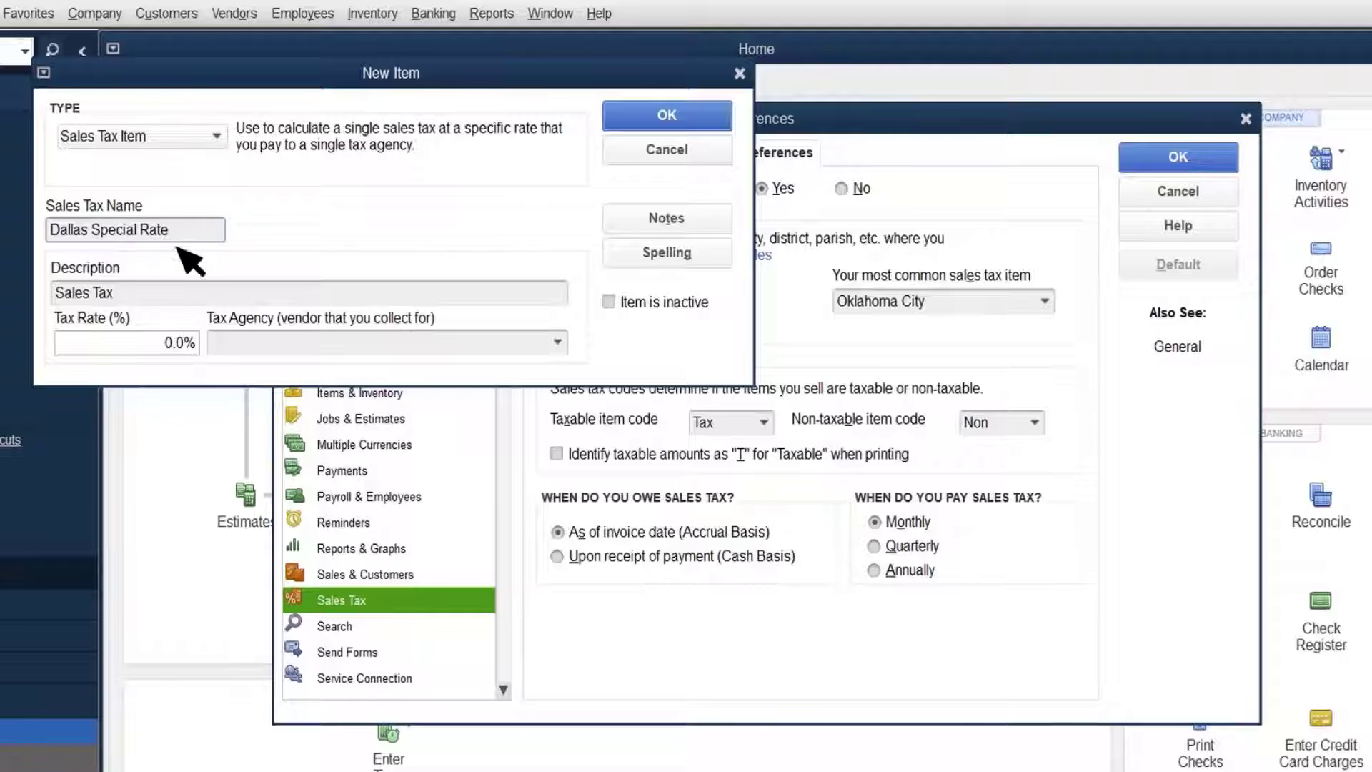
click(147, 342)
text(1)
click(250, 325)
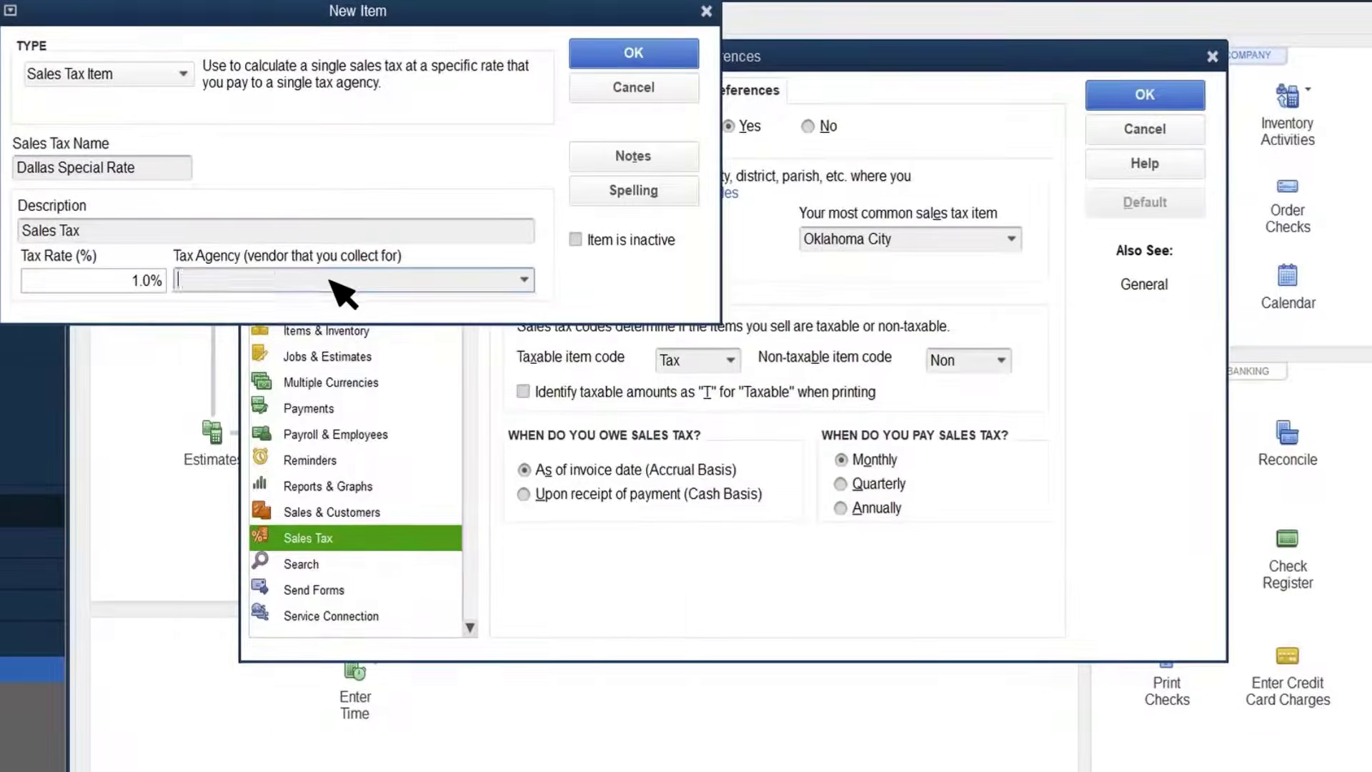
text(State Of Texas)
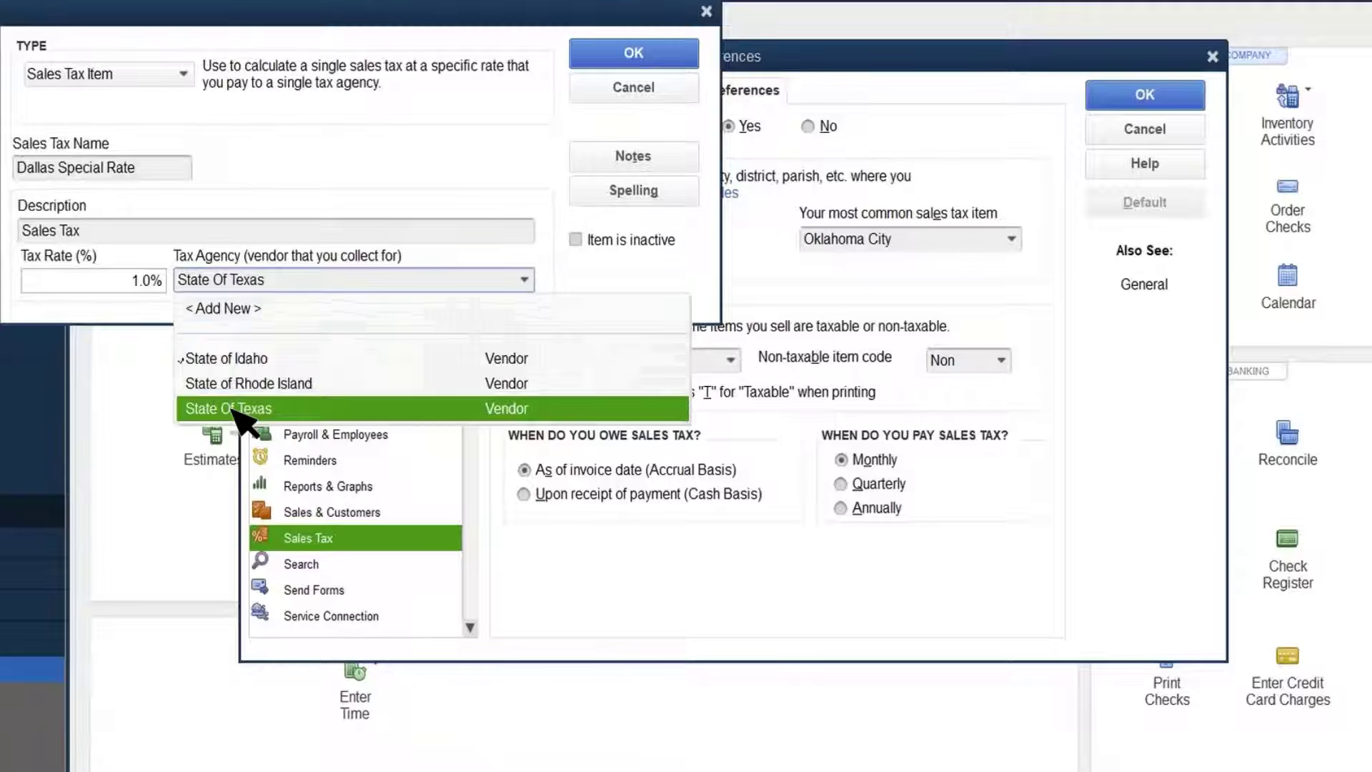
click(228, 408)
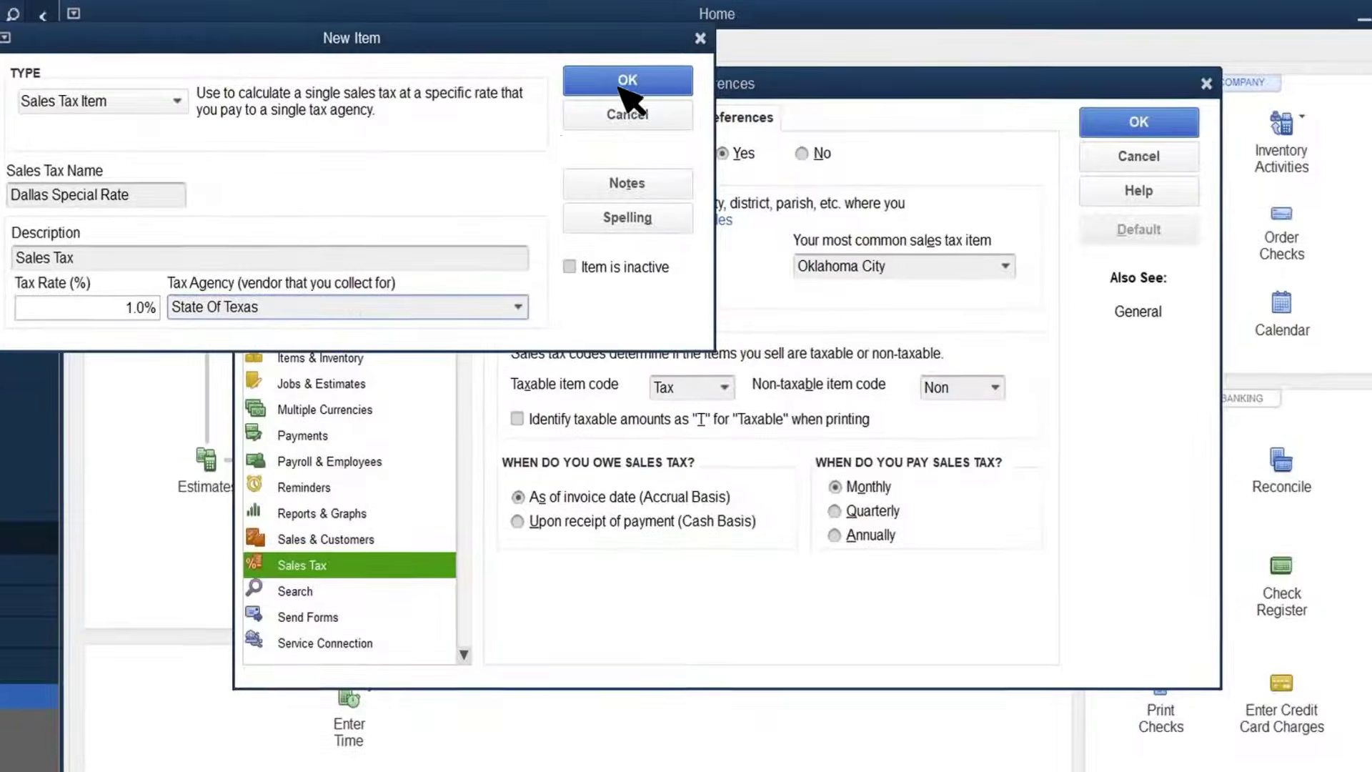
Save Dallas Special Rate and start a sales tax group named Dallas Combined Rate
click(620, 86)
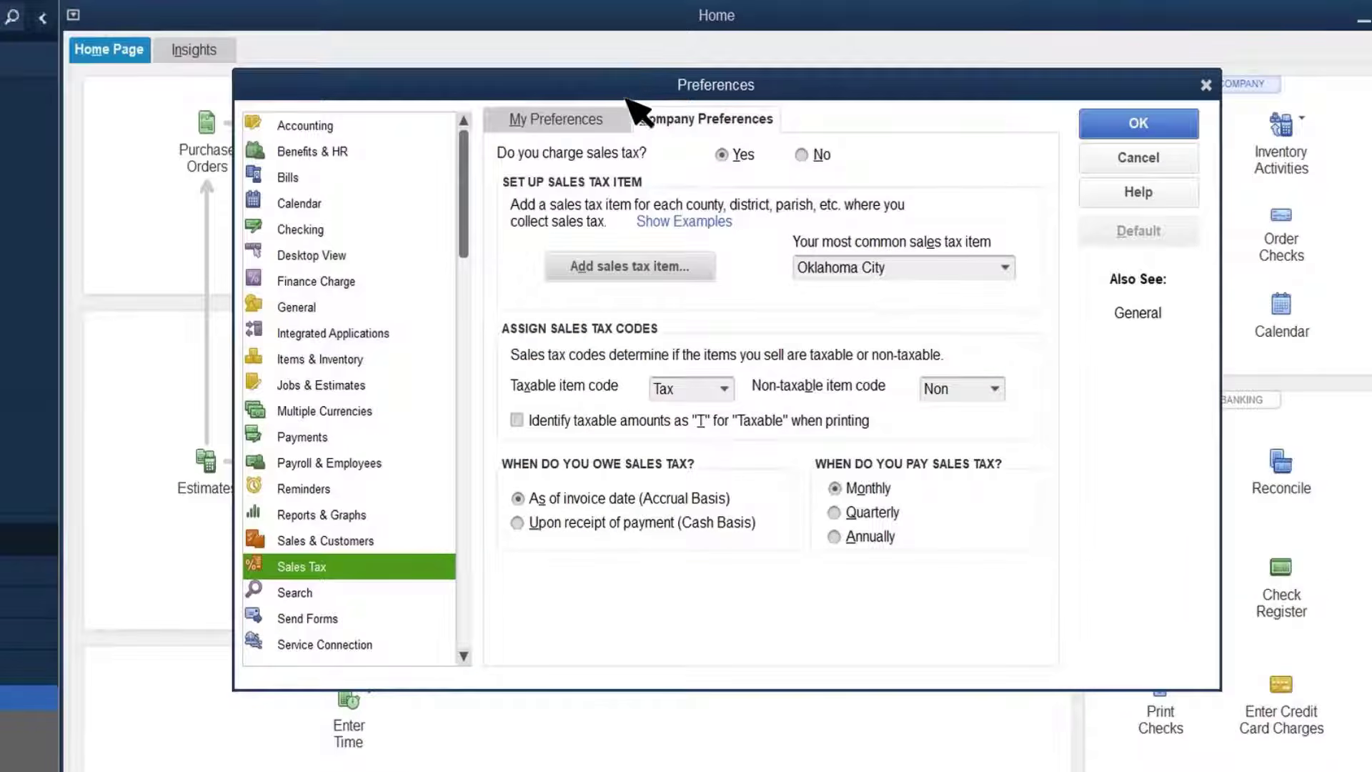
click(629, 266)
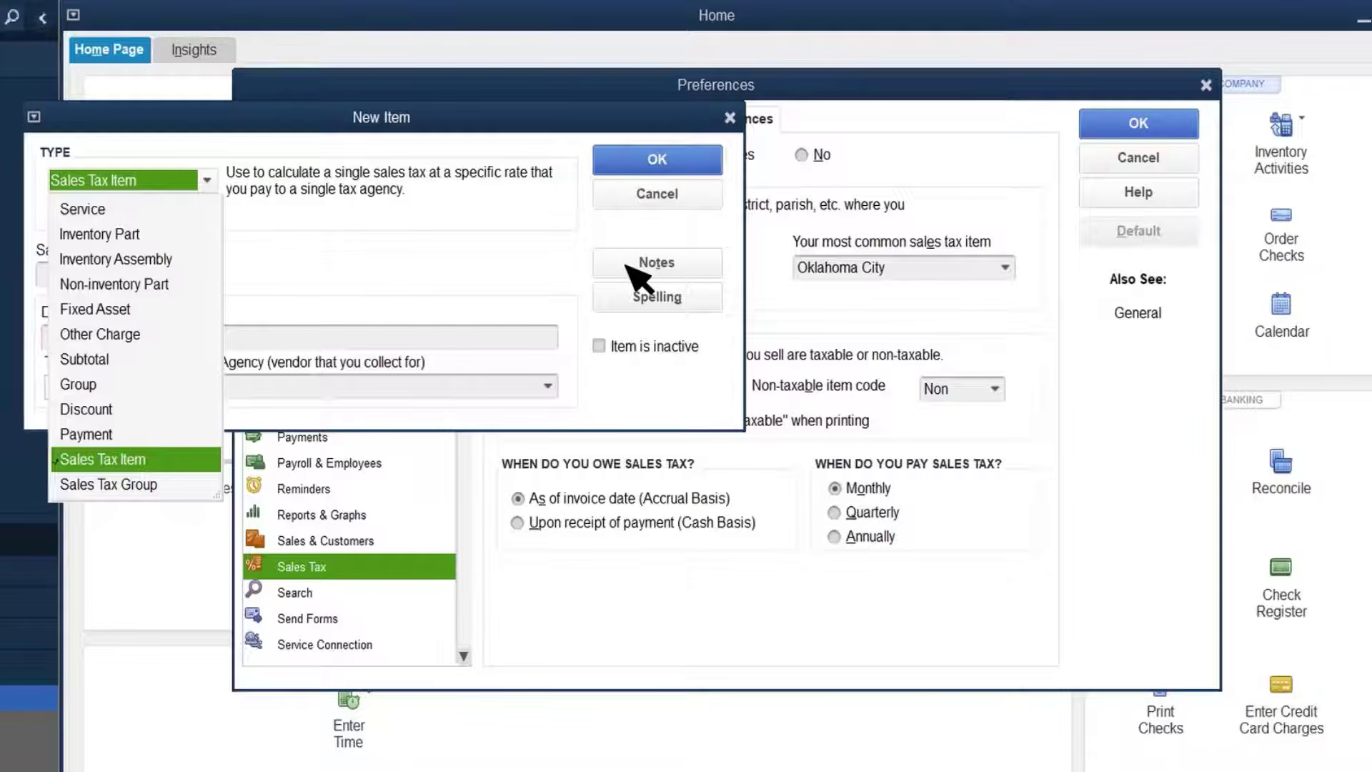
click(100, 483)
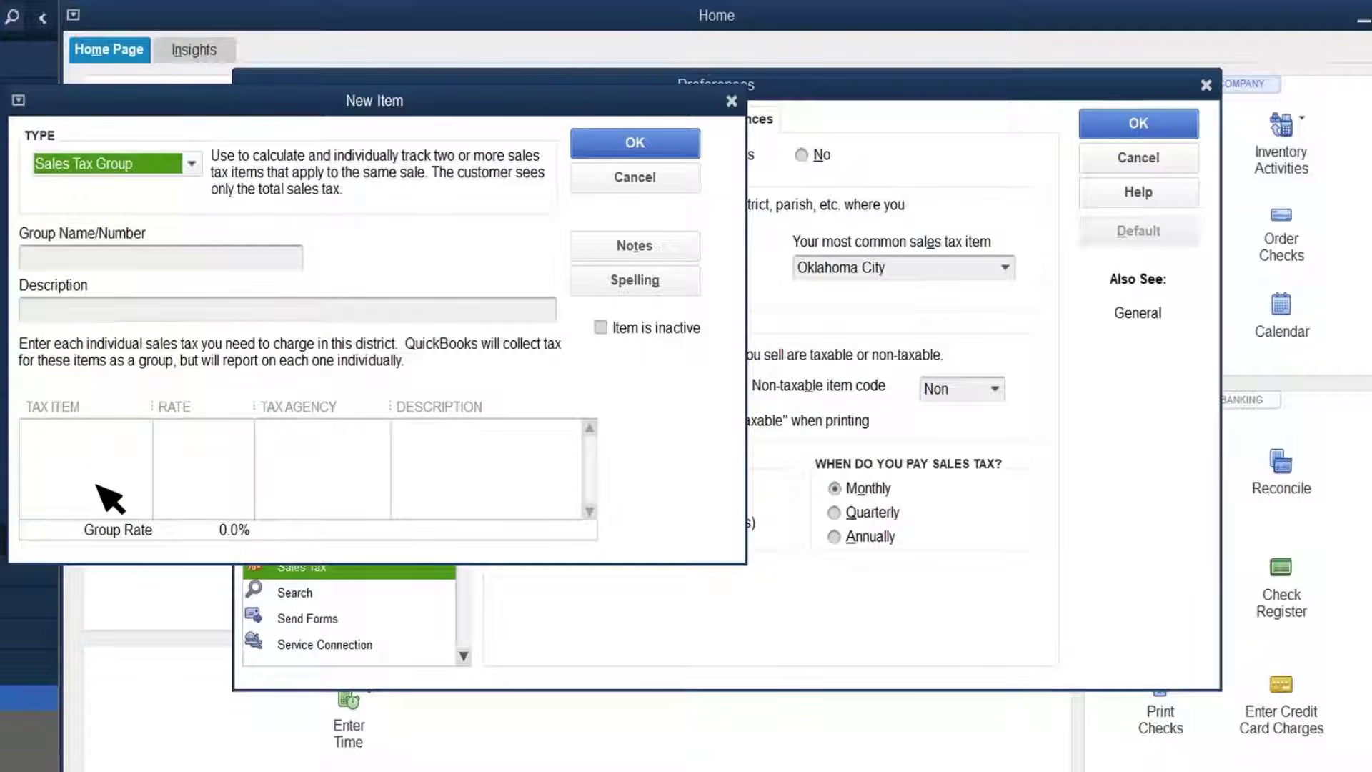
click(163, 259)
text(Dallas Combined R)
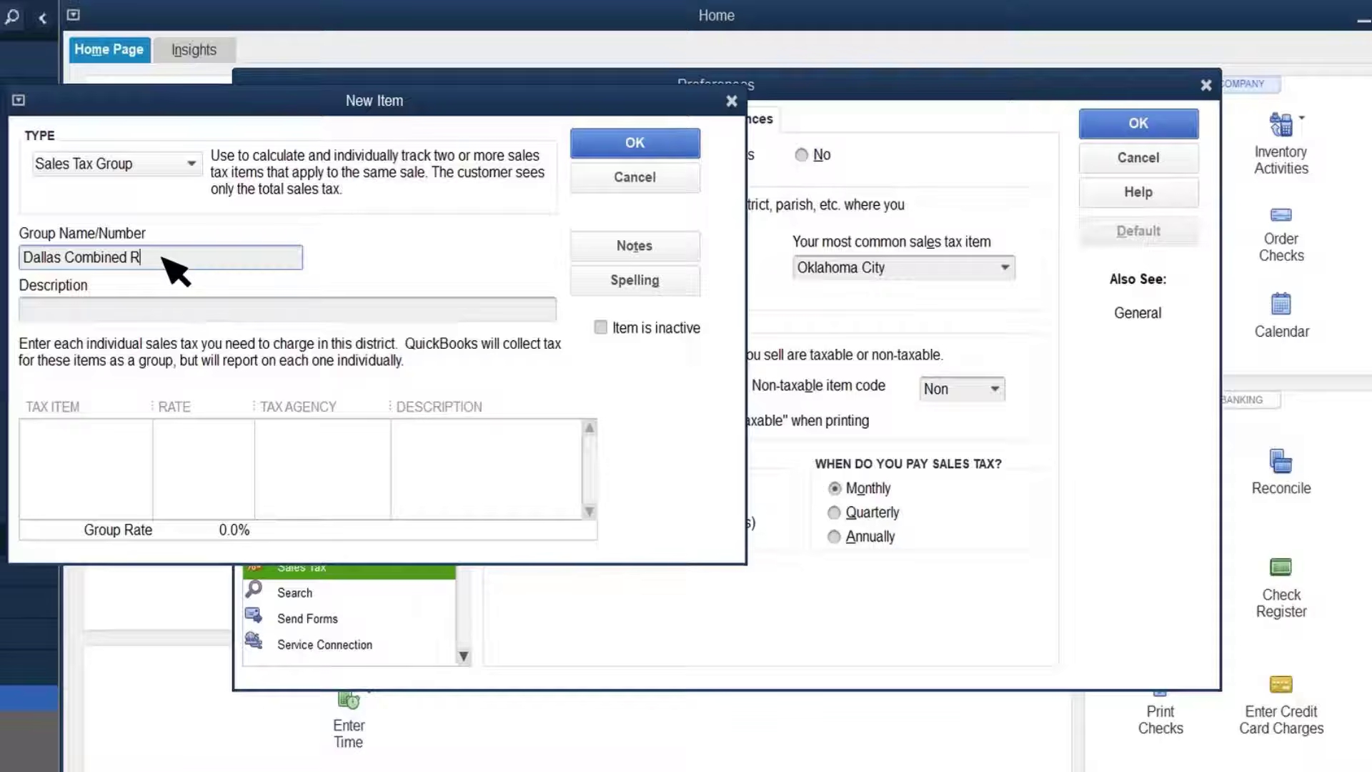
text(ate)
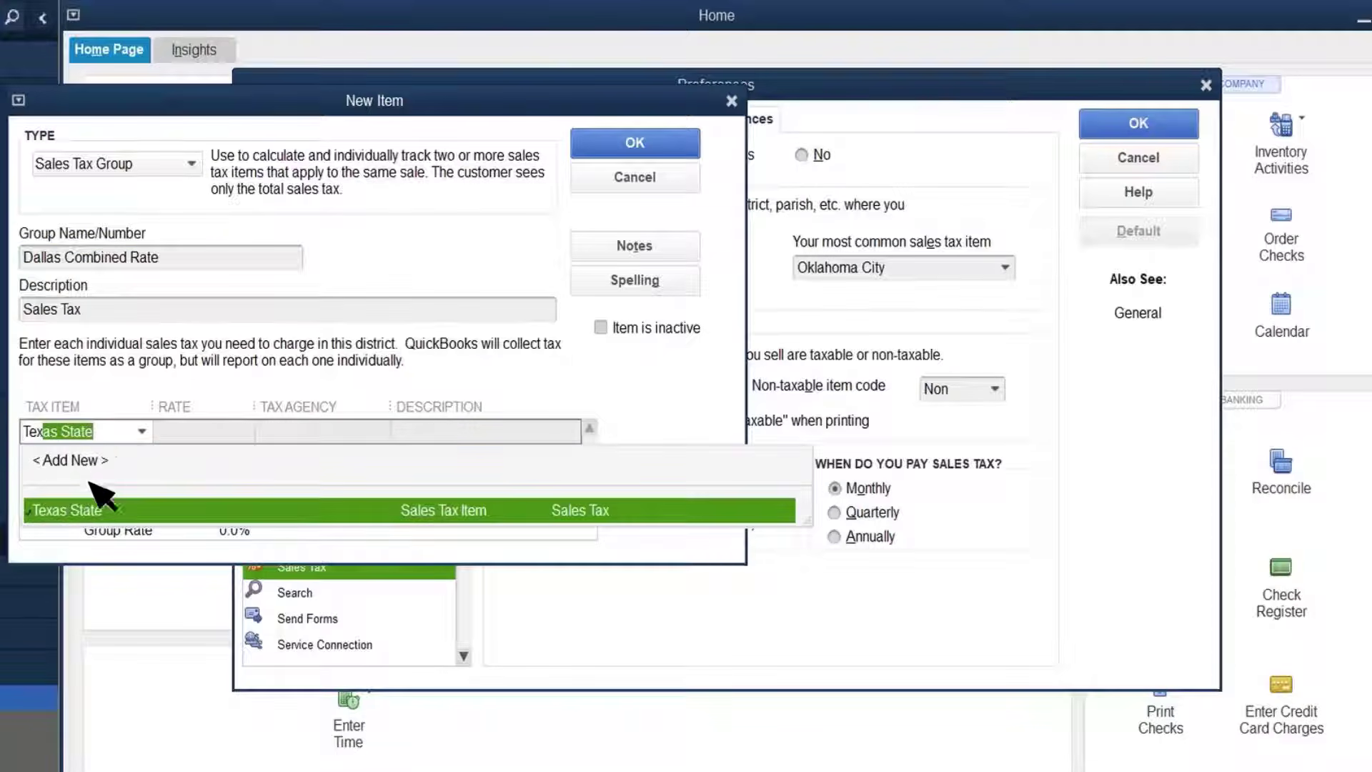
Add Texas State, Dallas City and Dallas Special Rate to the group
click(114, 496)
click(107, 478)
text(Dallas City)
click(71, 534)
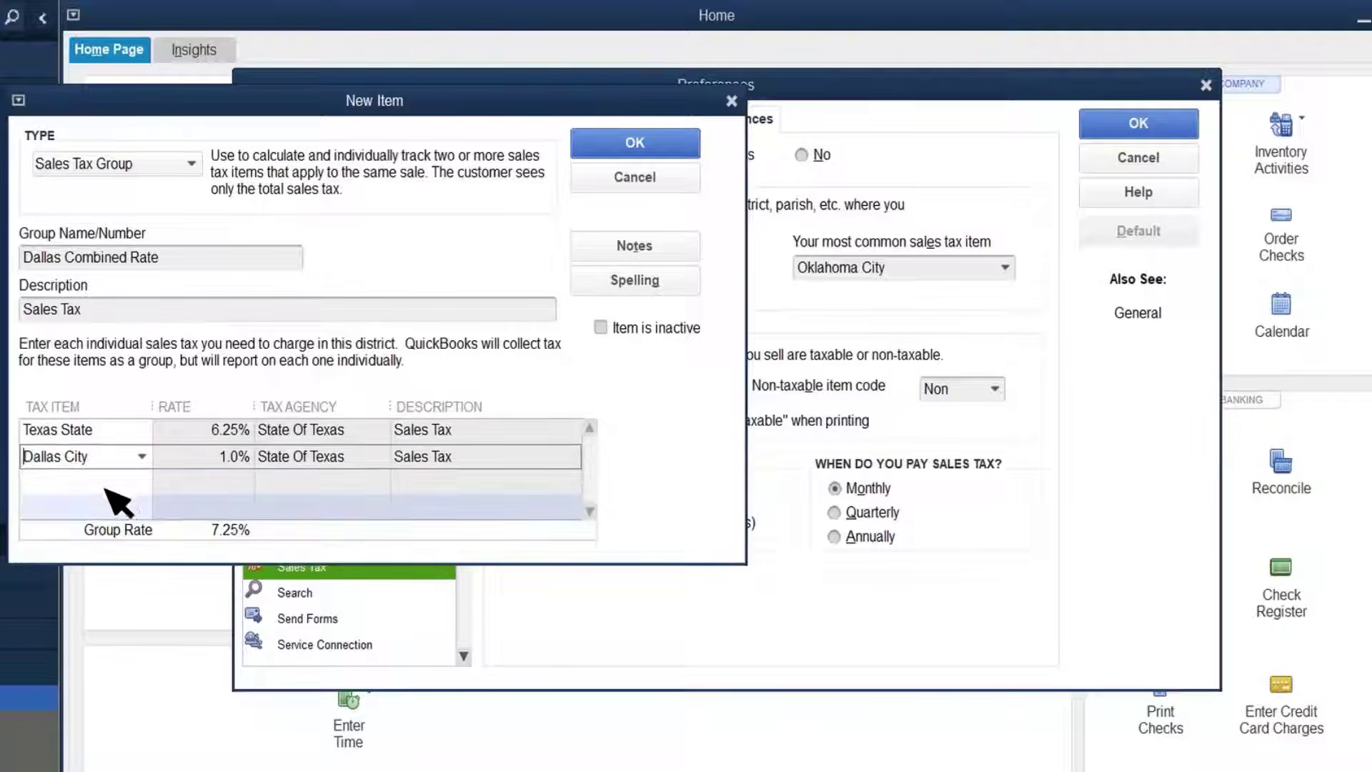
click(111, 480)
text(Dallas Special Rat)
click(114, 579)
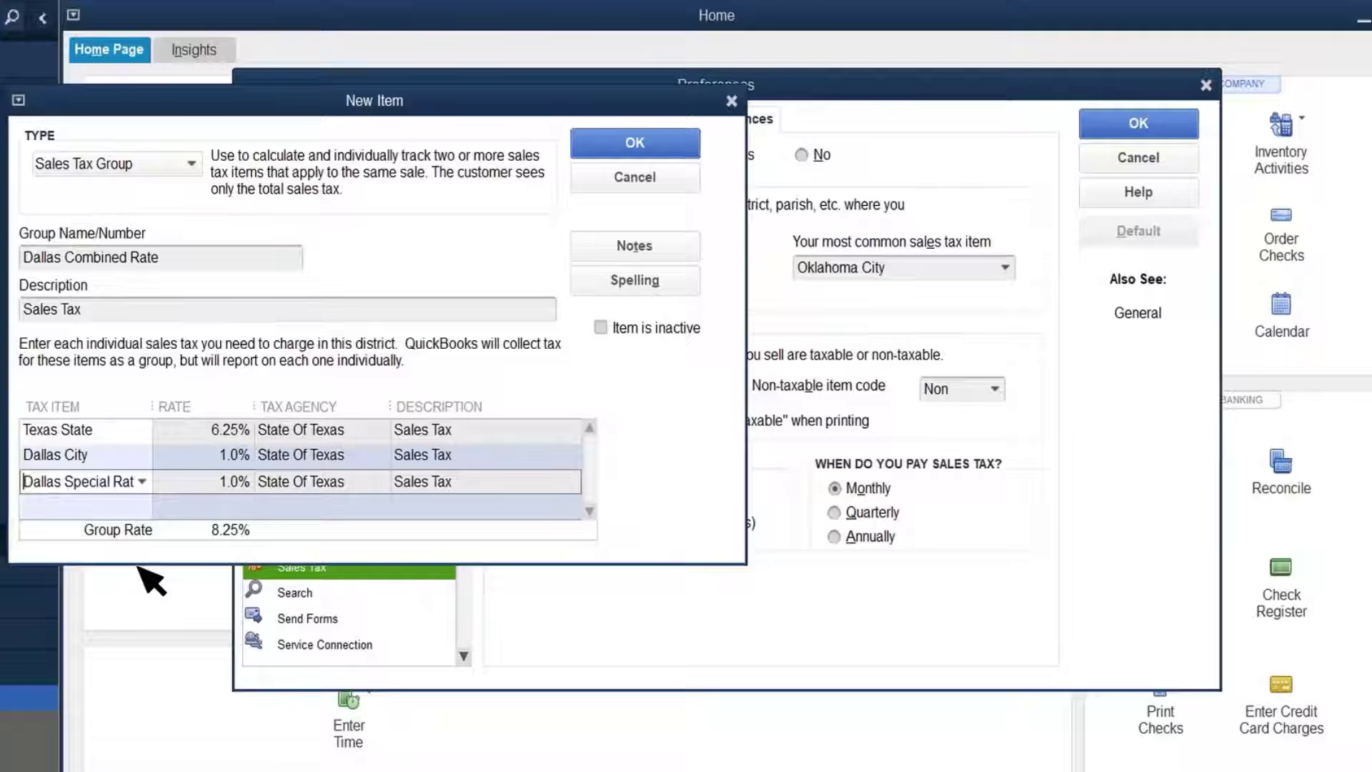
Save the group and choose Dallas Combined Rate as the most common sales tax item
click(645, 150)
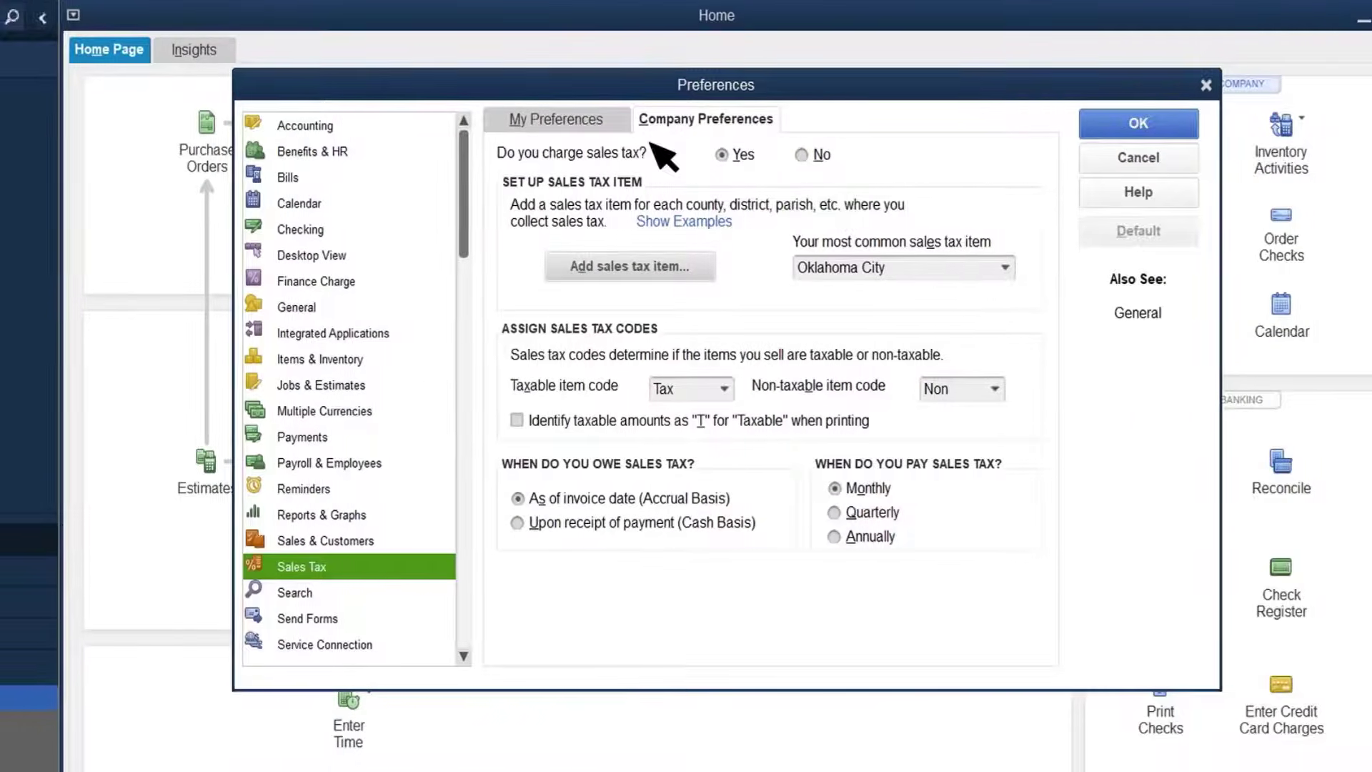
click(1004, 267)
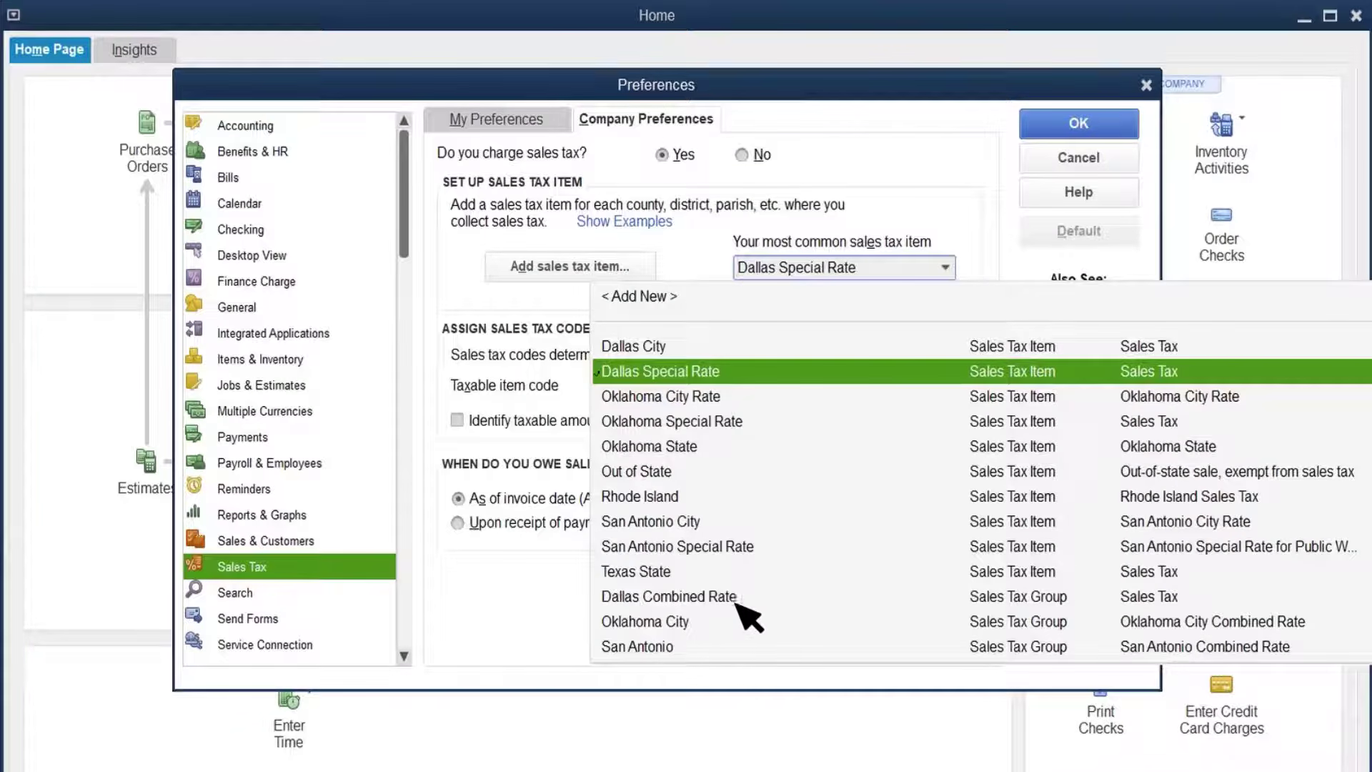
click(677, 599)
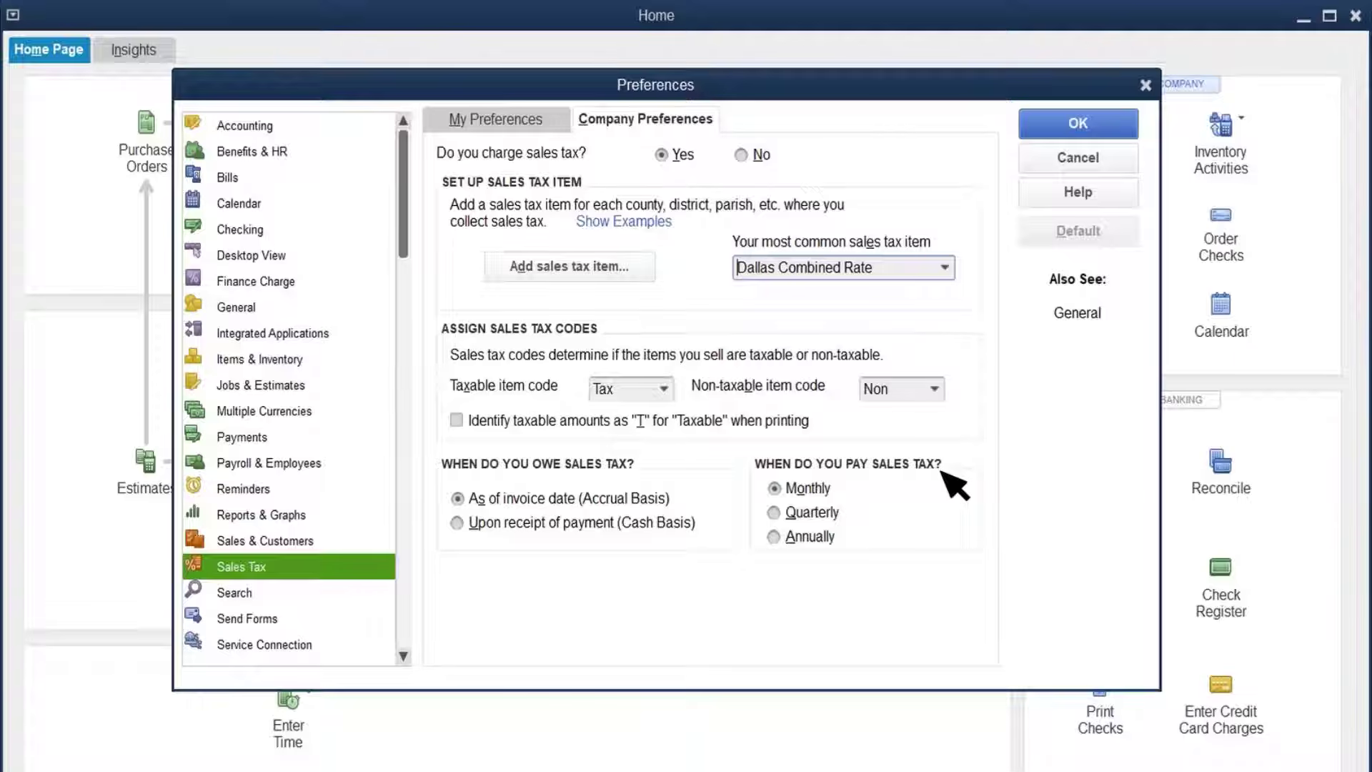
Save the preferences, making existing customers and parts taxable, then return Home
click(1085, 125)
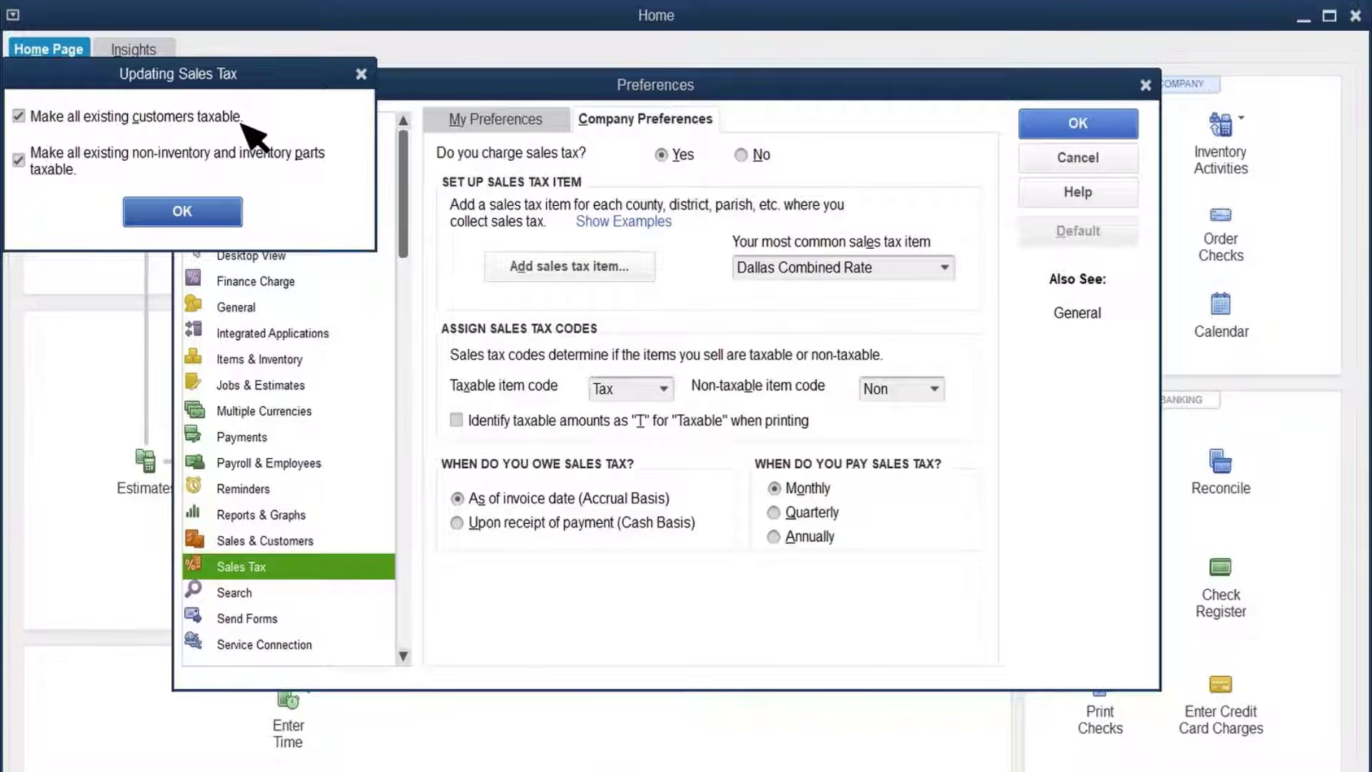
click(187, 213)
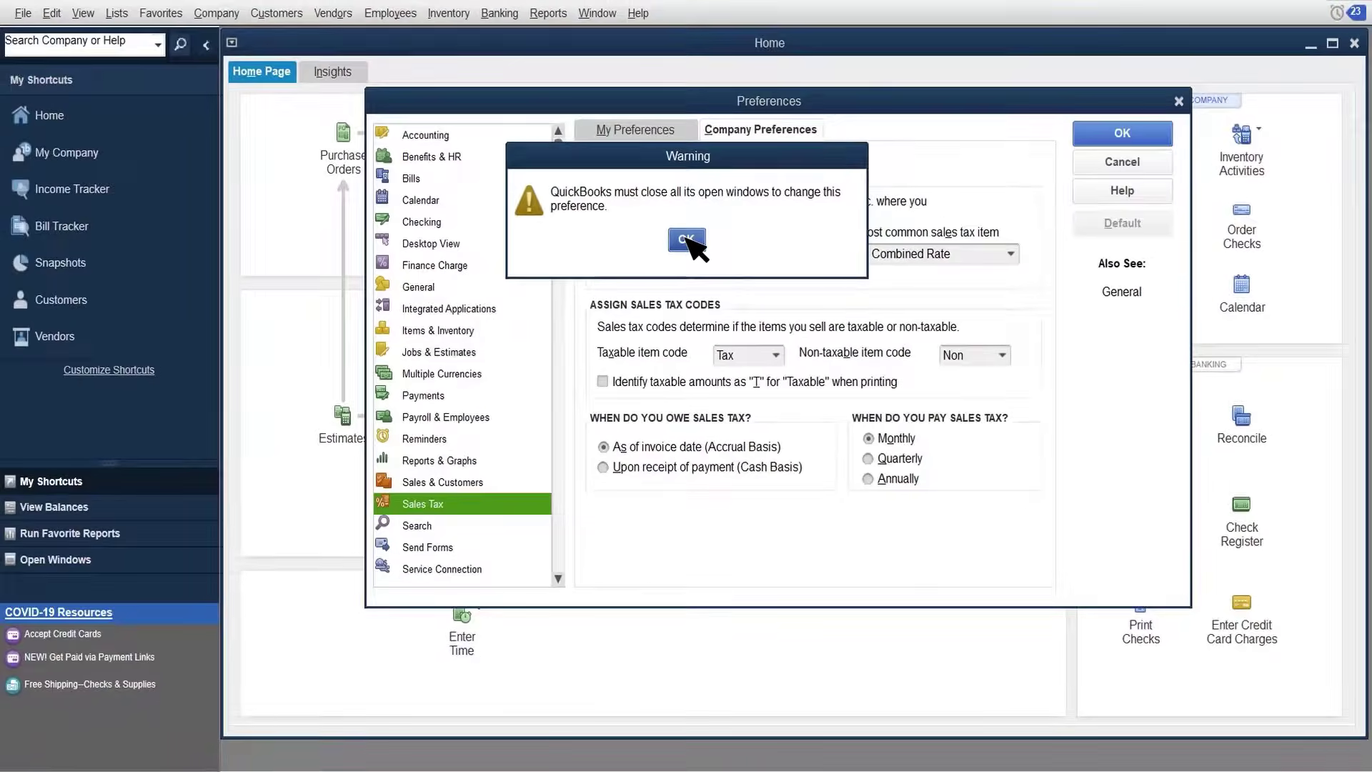
click(634, 244)
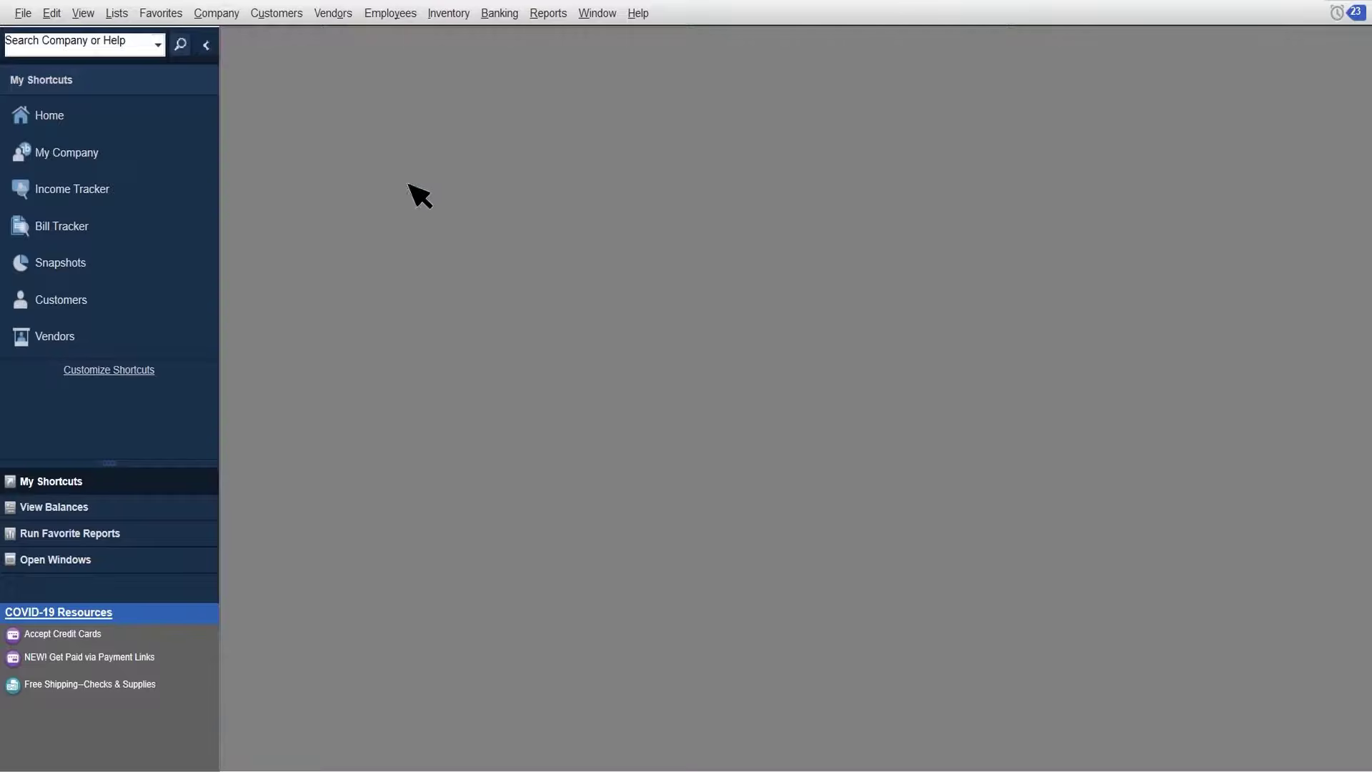
click(50, 116)
click(651, 296)
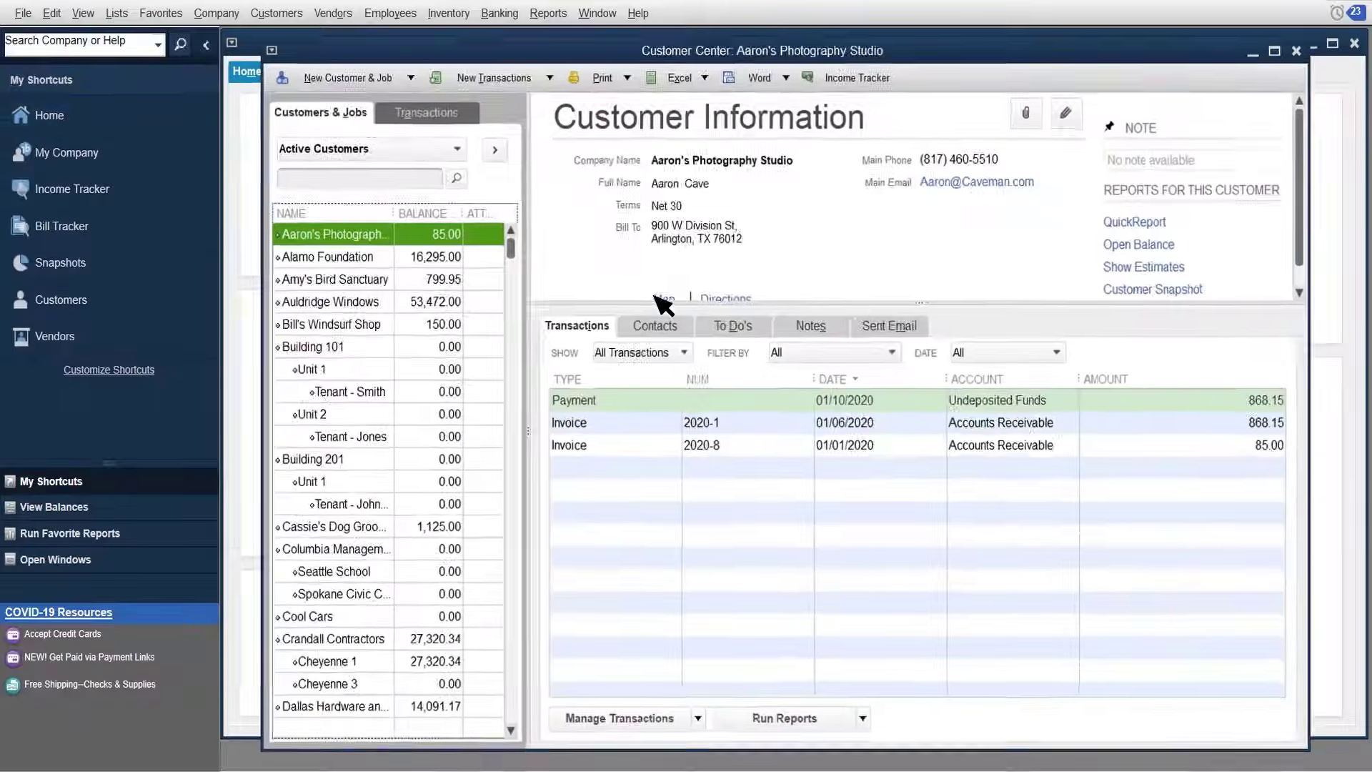
click(260, 65)
click(239, 91)
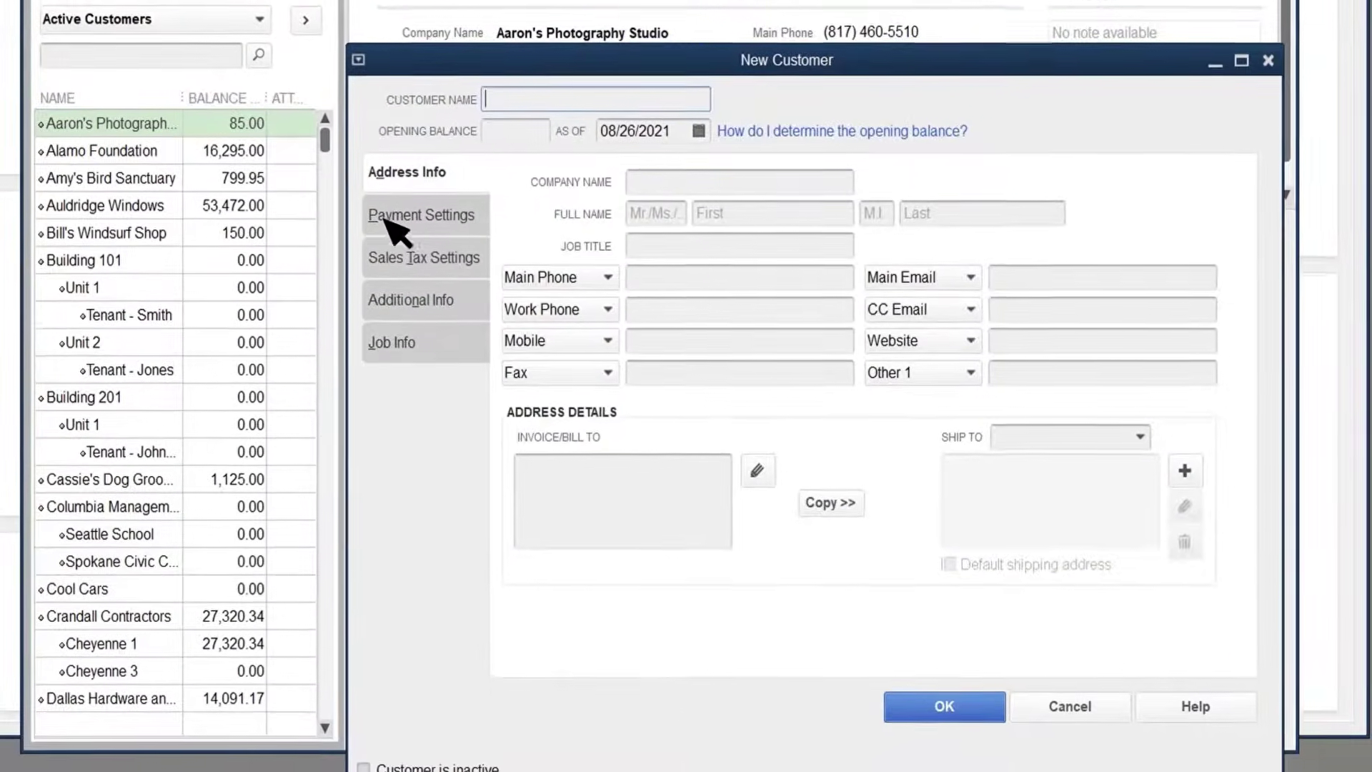
click(450, 373)
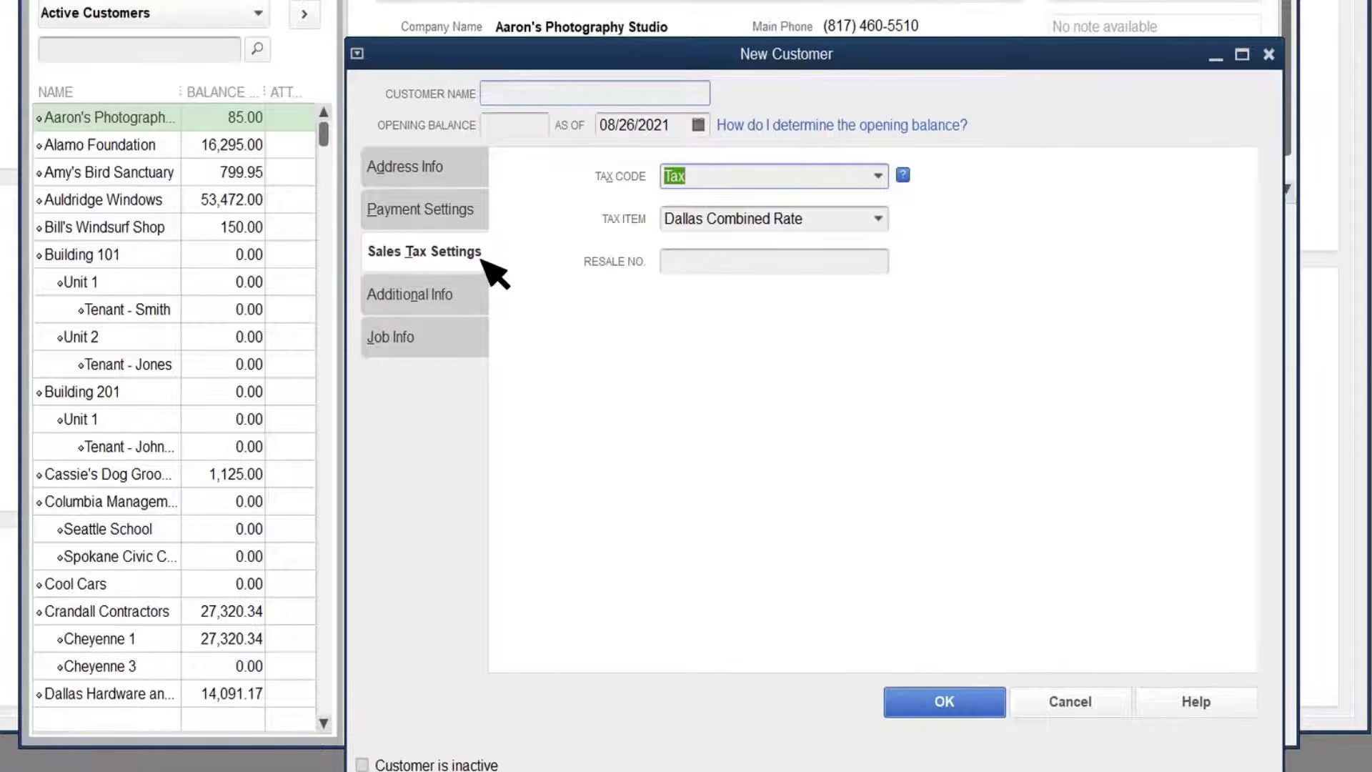
click(941, 702)
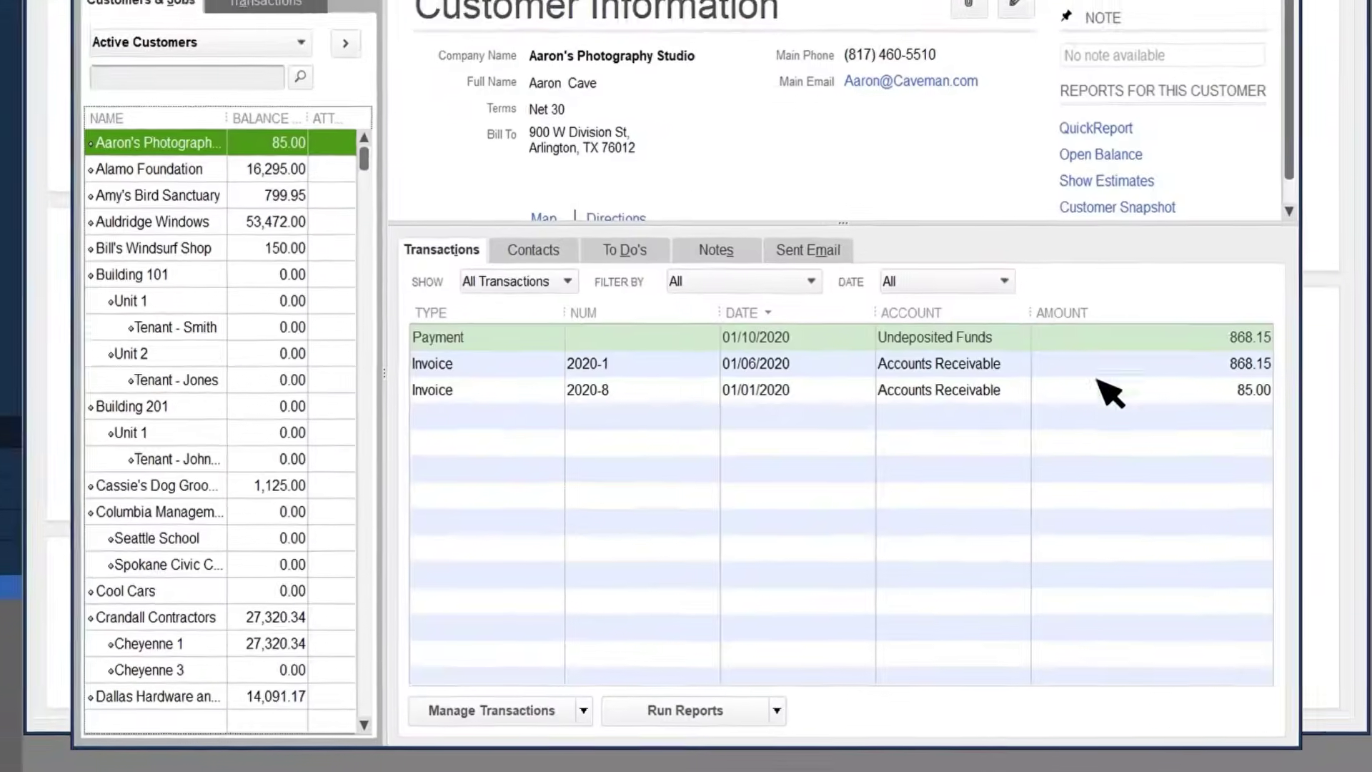
click(1349, 32)
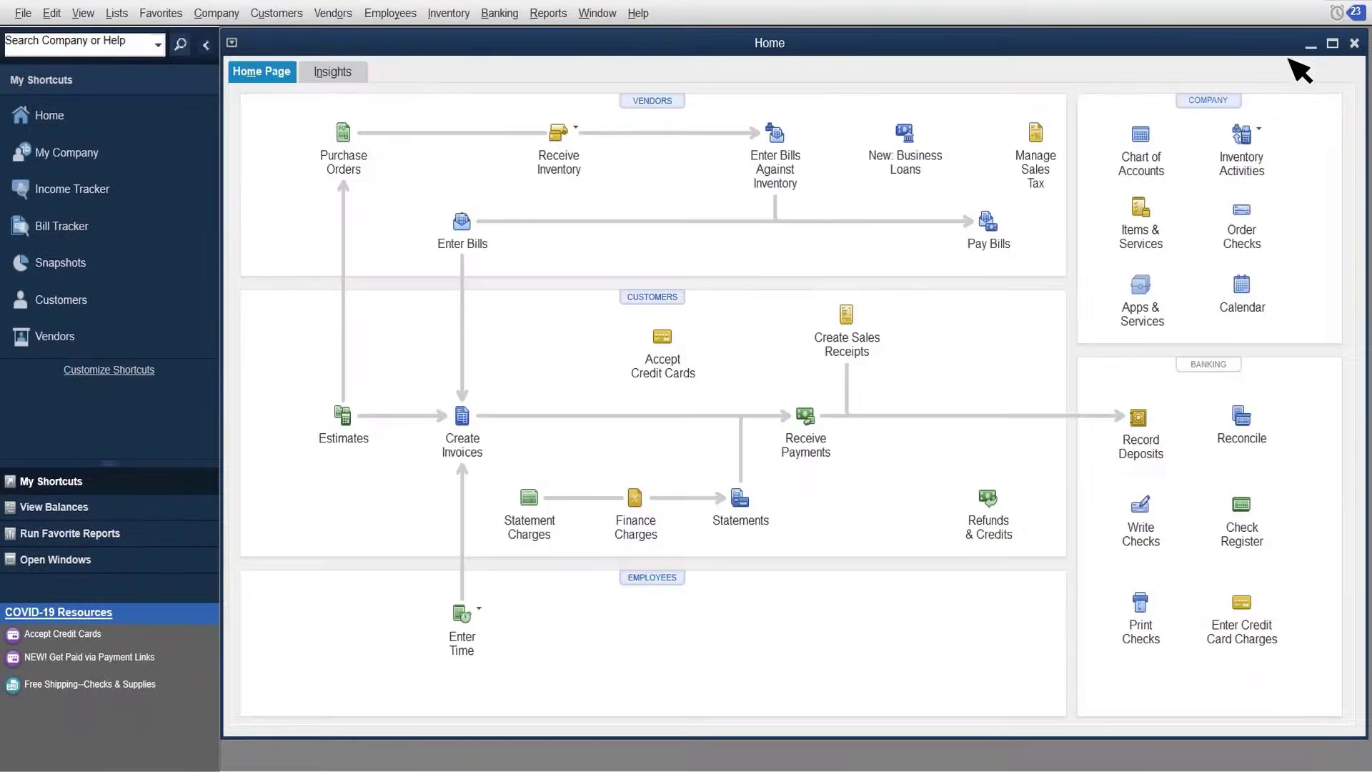
Open the Door Knob item from Items & Services and keep its tax code as Tax
click(1140, 214)
double_click(364, 607)
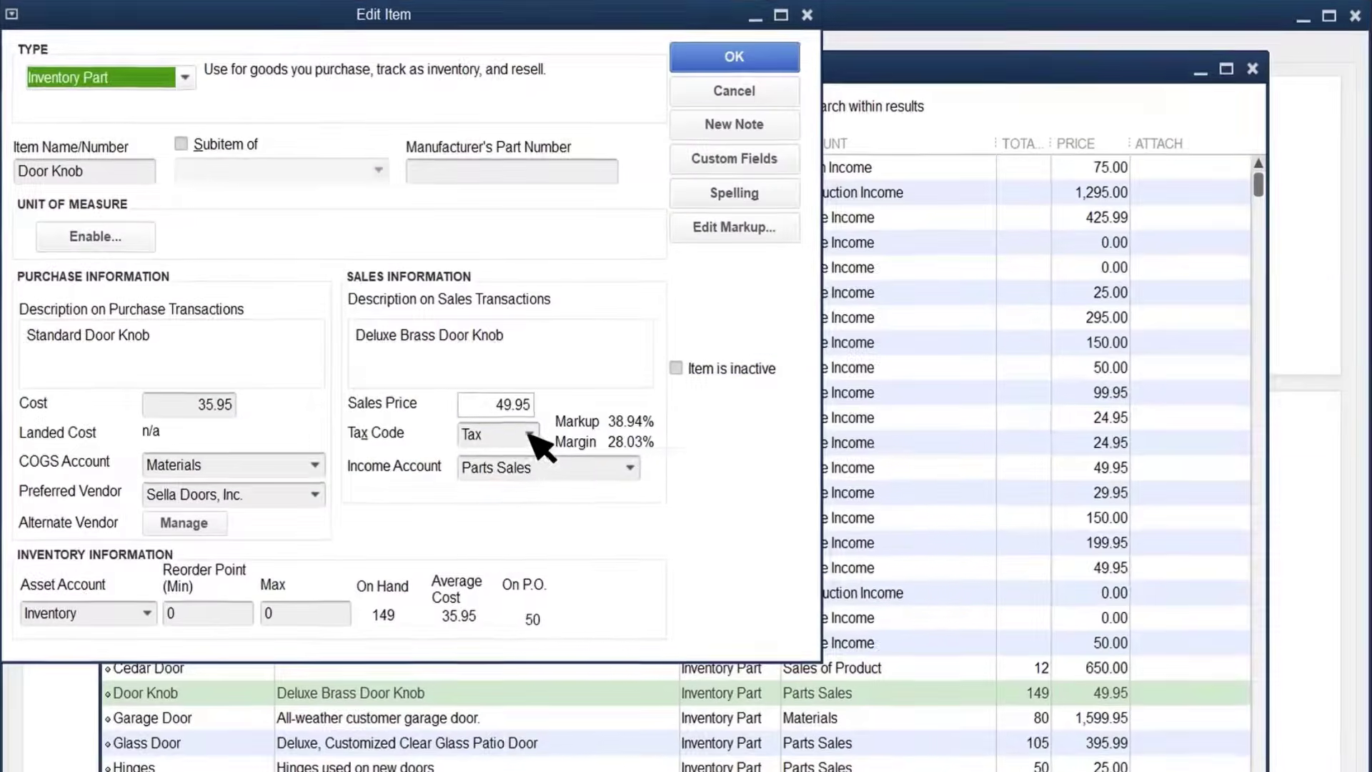
click(595, 414)
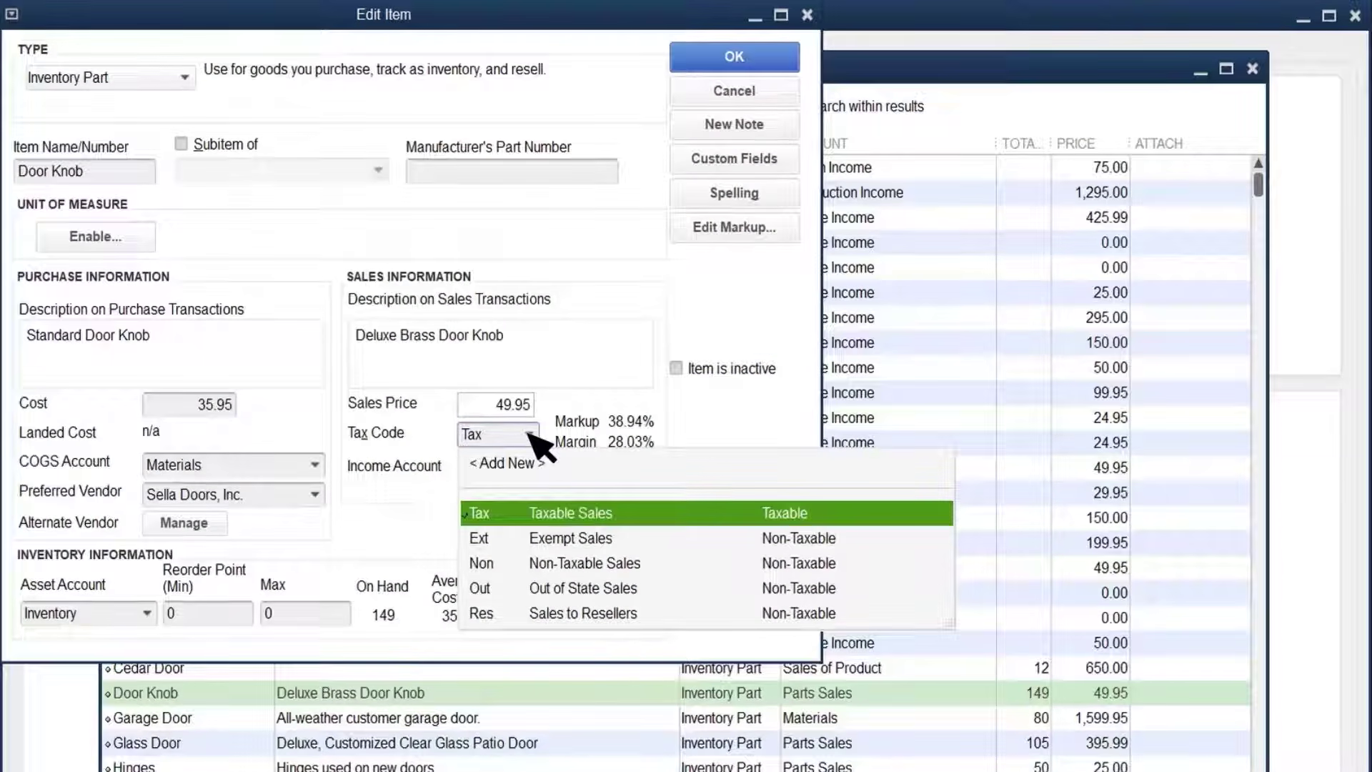
click(575, 513)
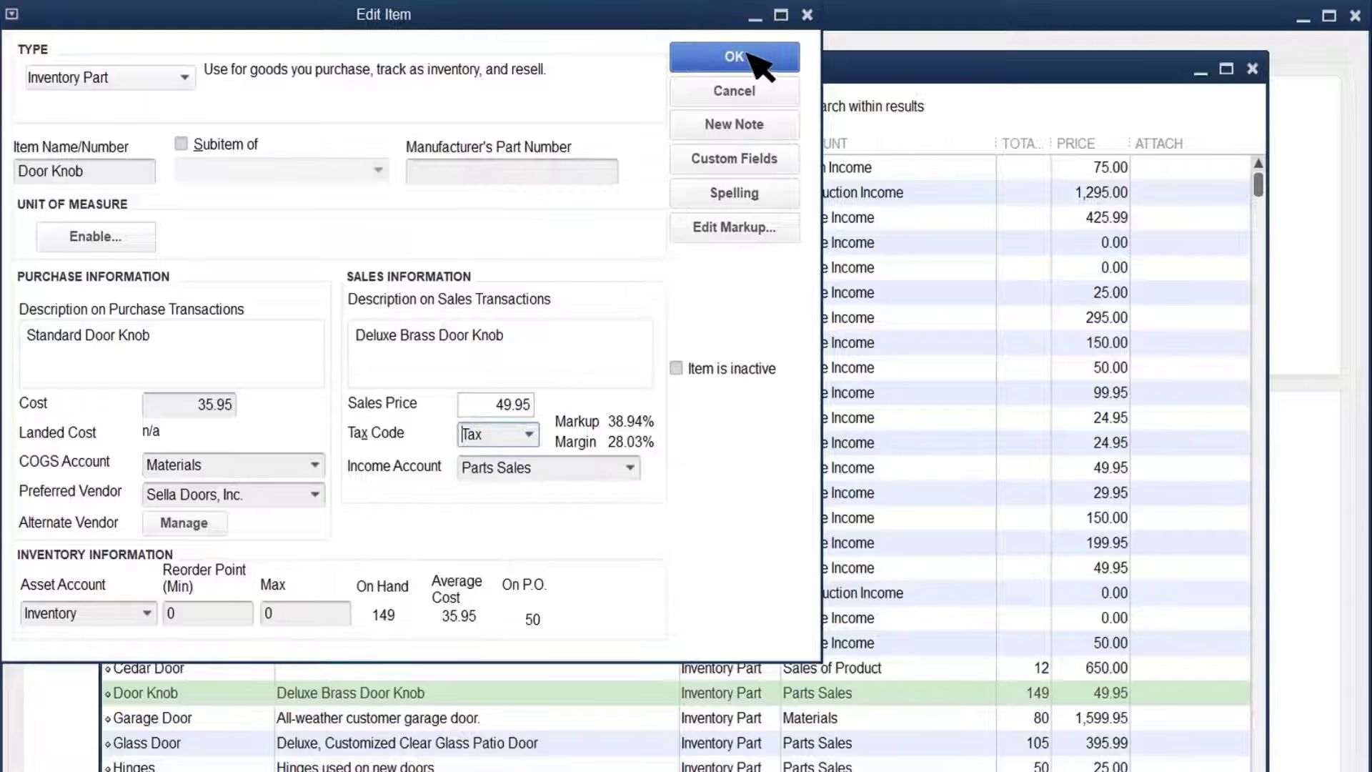